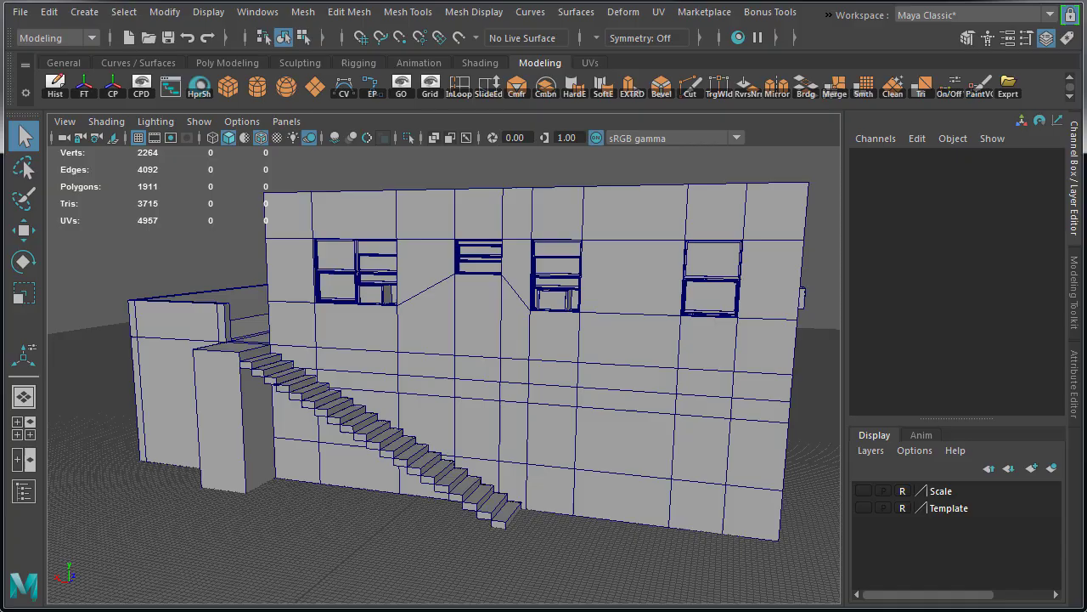
Delete the staircase between the main building and the lower walled annex.
{"action": "left_click_drag", "start_coordinate": [336, 393], "coordinate": [633, 451], "text": "alt"}
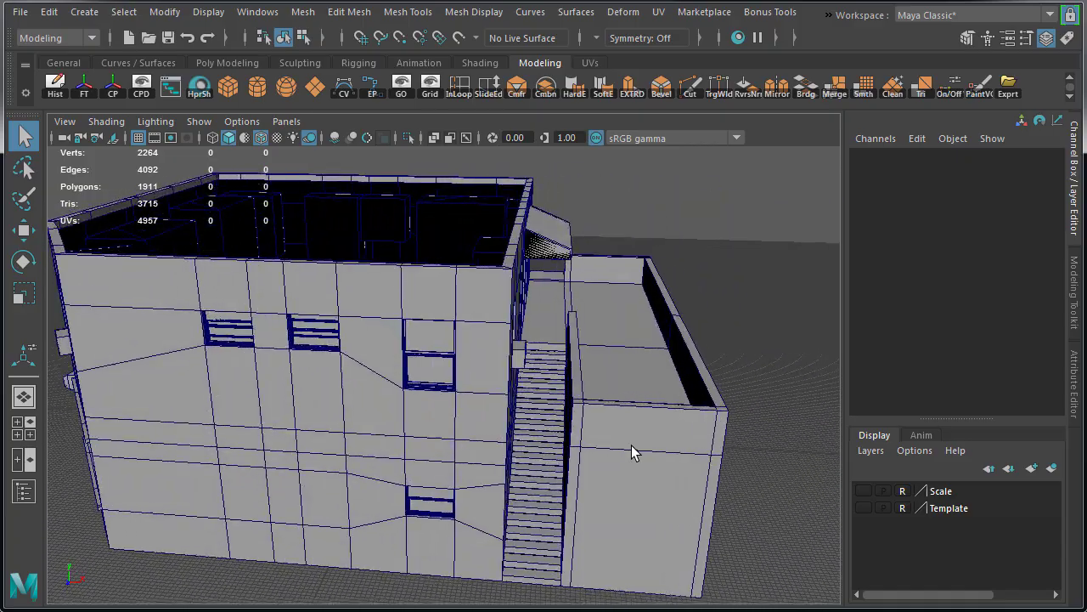
{"action": "scroll", "coordinate": [588, 417], "scroll_direction": "up", "scroll_amount": 3}
{"action": "scroll", "coordinate": [588, 418], "scroll_direction": "up", "scroll_amount": 2}
{"action": "left_click", "coordinate": [460, 460]}
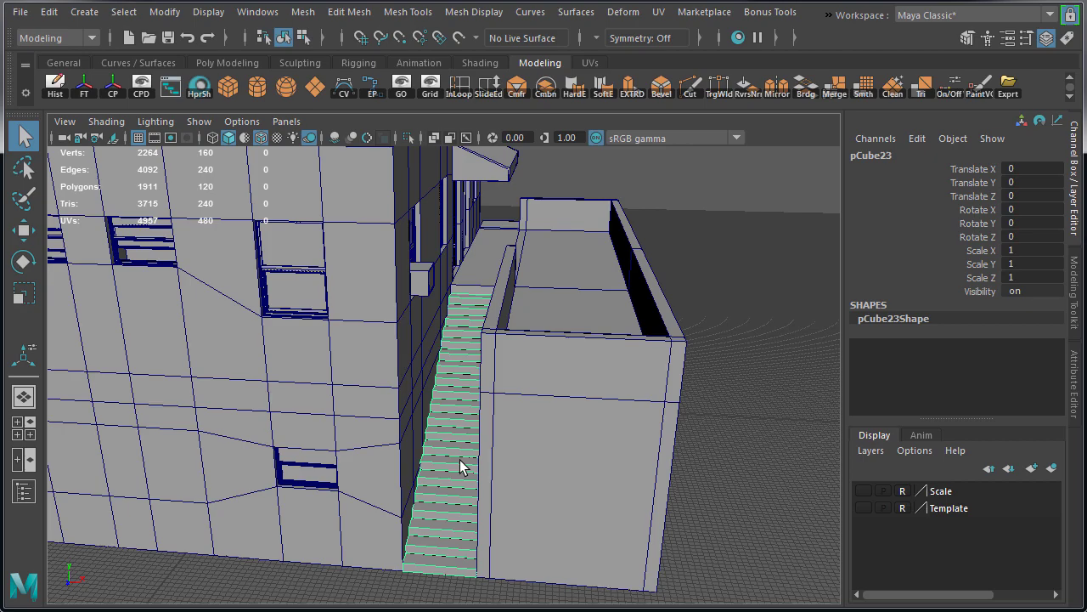
{"action": "key", "text": "Delete"}
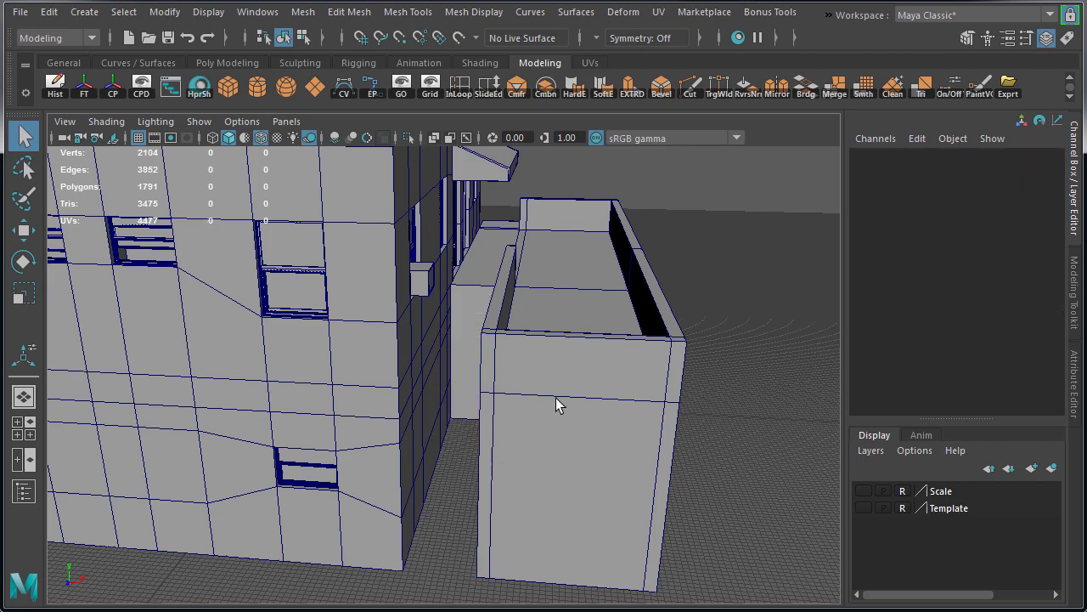
Isolate the remaining staircase along the opposite wall of the building.
{"action": "left_click_drag", "start_coordinate": [558, 402], "coordinate": [315, 473], "text": "alt"}
{"action": "left_click", "coordinate": [400, 444]}
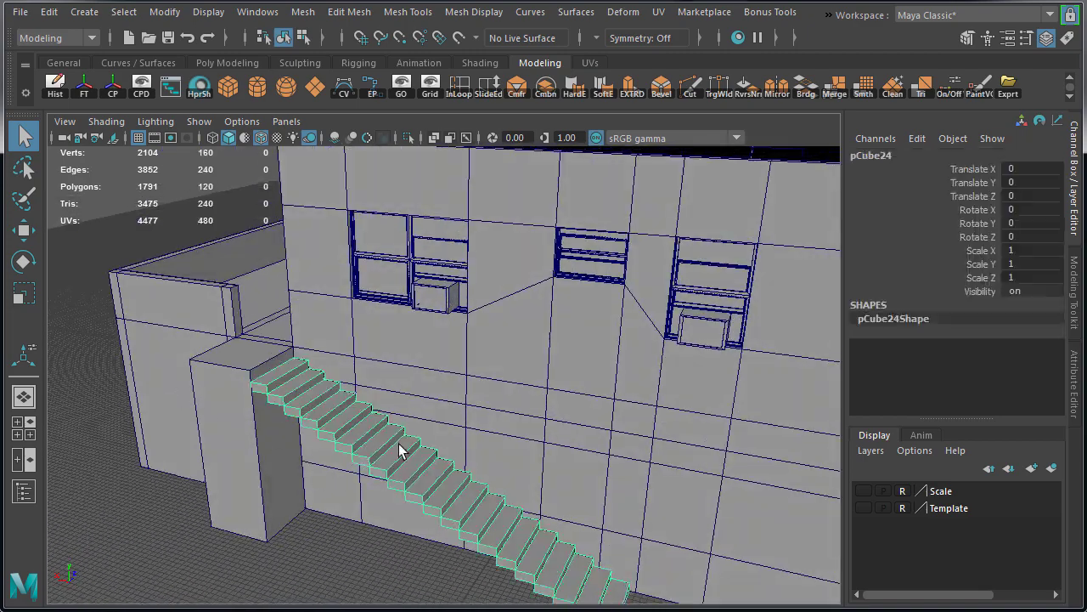
{"action": "scroll", "coordinate": [408, 379], "scroll_direction": "up", "scroll_amount": 2}
{"action": "key", "text": "ctrl+1"}
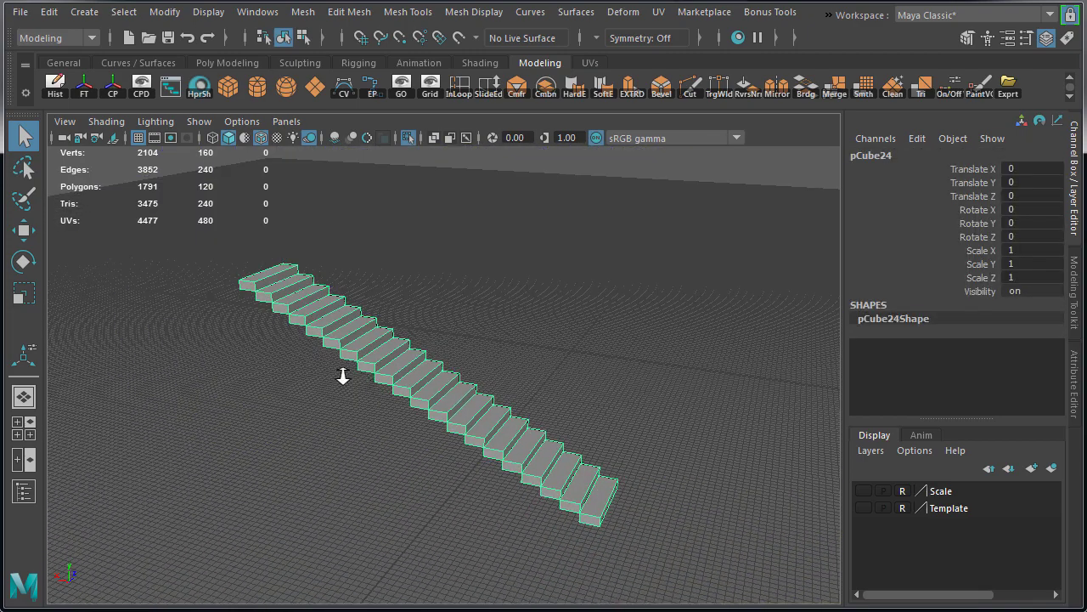
{"action": "scroll", "coordinate": [343, 376], "scroll_direction": "up", "scroll_amount": 2}
Select the side, bottom and rear faces of every step of the isolated staircase in a side view.
{"action": "right_click_drag", "start_coordinate": [383, 353], "coordinate": [397, 401]}
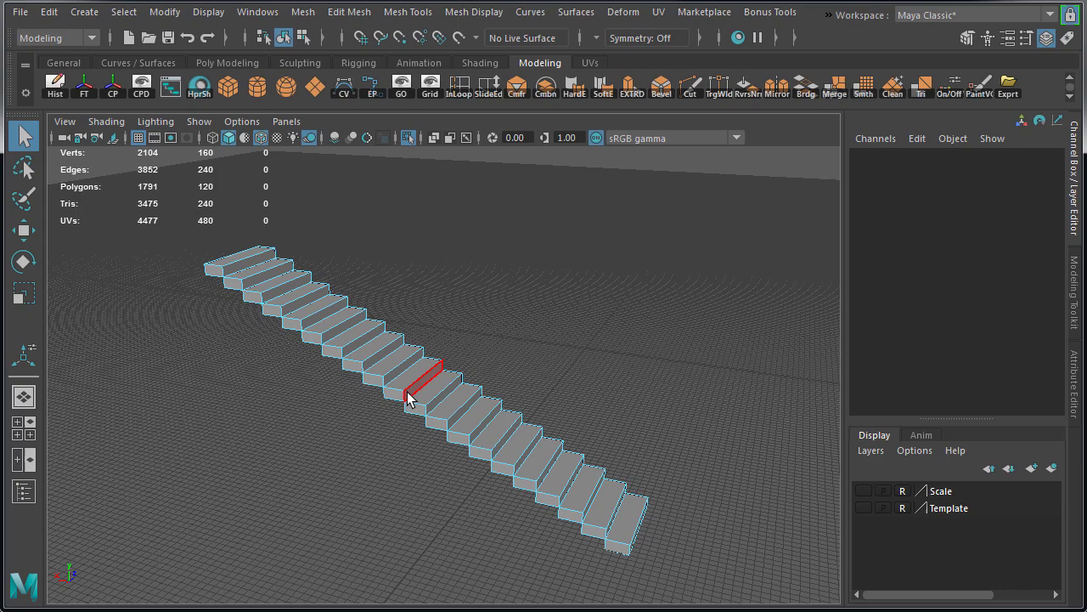
{"action": "key", "text": "space"}
{"action": "key", "text": "space"}
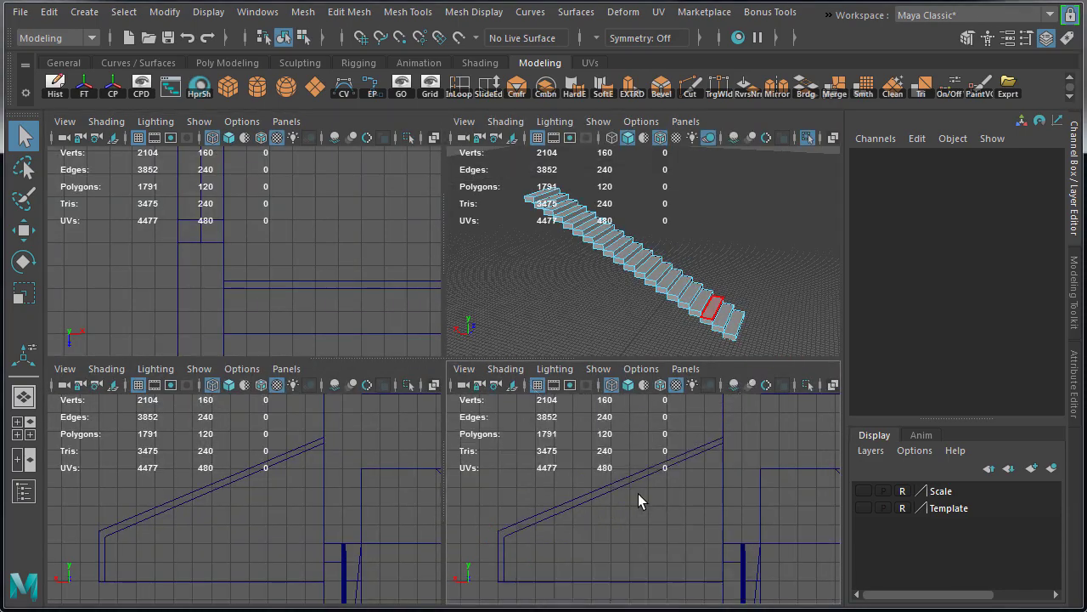
{"action": "key", "text": "a"}
{"action": "scroll", "coordinate": [481, 441], "scroll_direction": "up", "scroll_amount": 4}
{"action": "middle_click_drag", "start_coordinate": [481, 442], "coordinate": [703, 382], "text": "alt"}
{"action": "scroll", "coordinate": [305, 345], "scroll_direction": "up", "scroll_amount": 3}
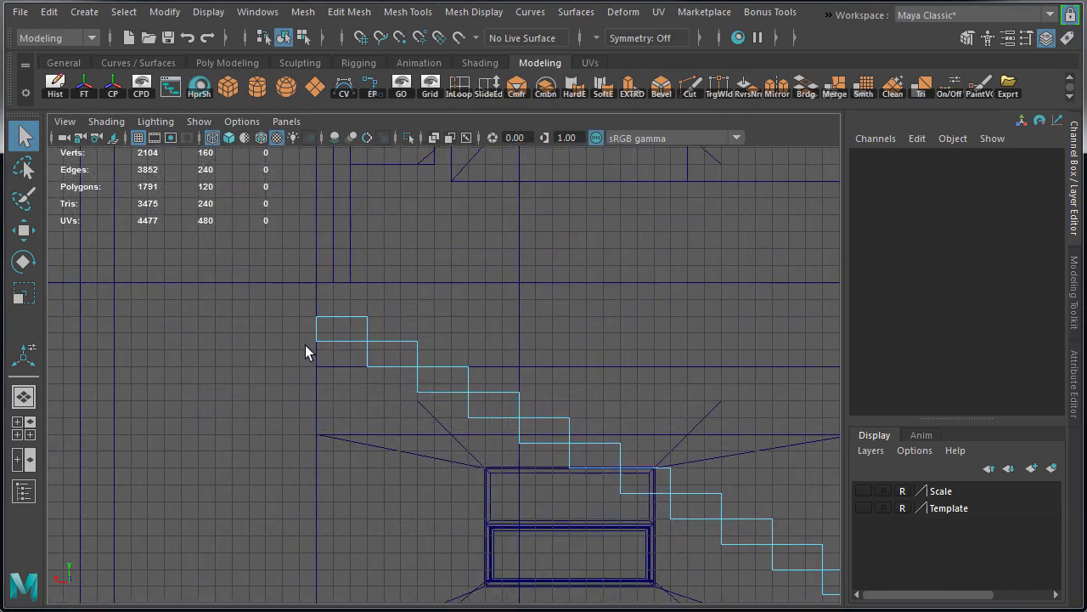
{"action": "left_click_drag", "start_coordinate": [304, 327], "coordinate": [357, 365]}
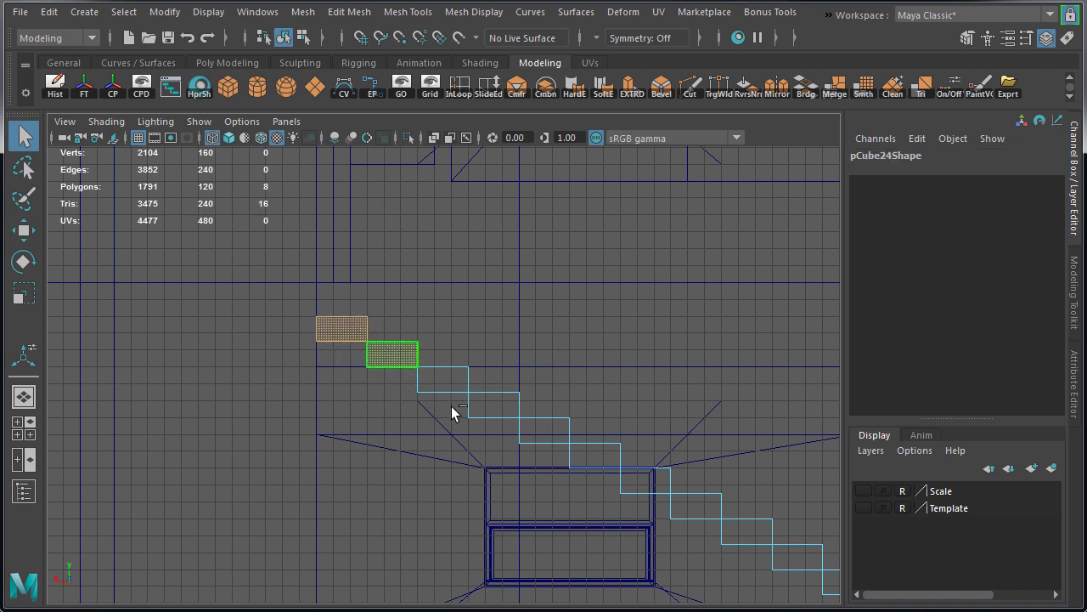
{"action": "key", "text": "shift+d"}
{"action": "key", "text": "shift+d"}
{"action": "key", "text": "shift+d"}
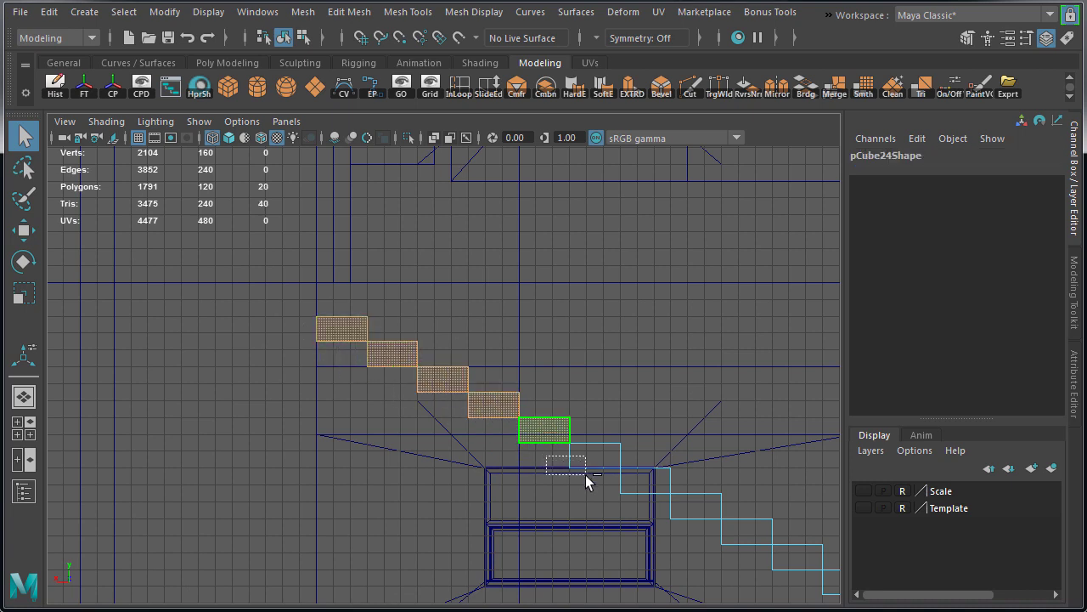
{"action": "key", "text": "shift+d"}
{"action": "middle_click_drag", "start_coordinate": [752, 534], "coordinate": [485, 355], "text": "alt"}
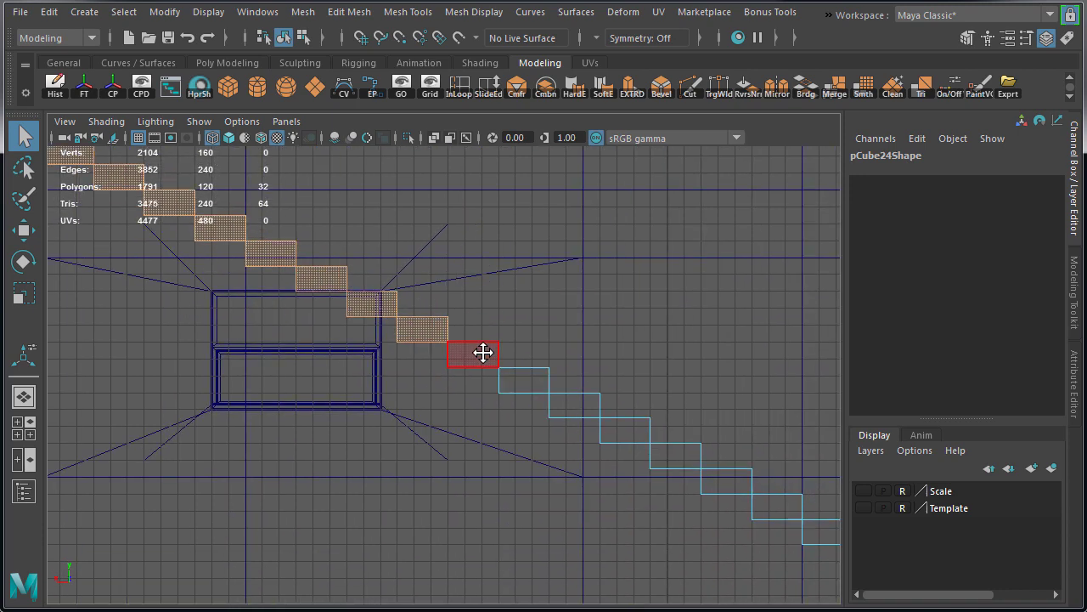
{"action": "key", "text": "shift+d"}
{"action": "key", "text": "shift+d"}
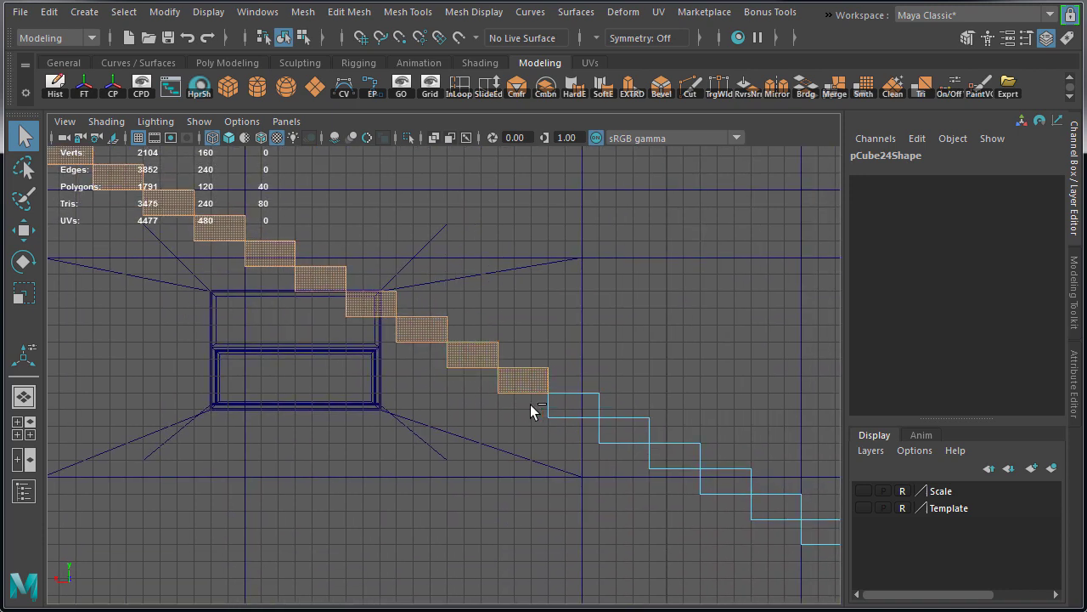
{"action": "key", "text": "shift+d"}
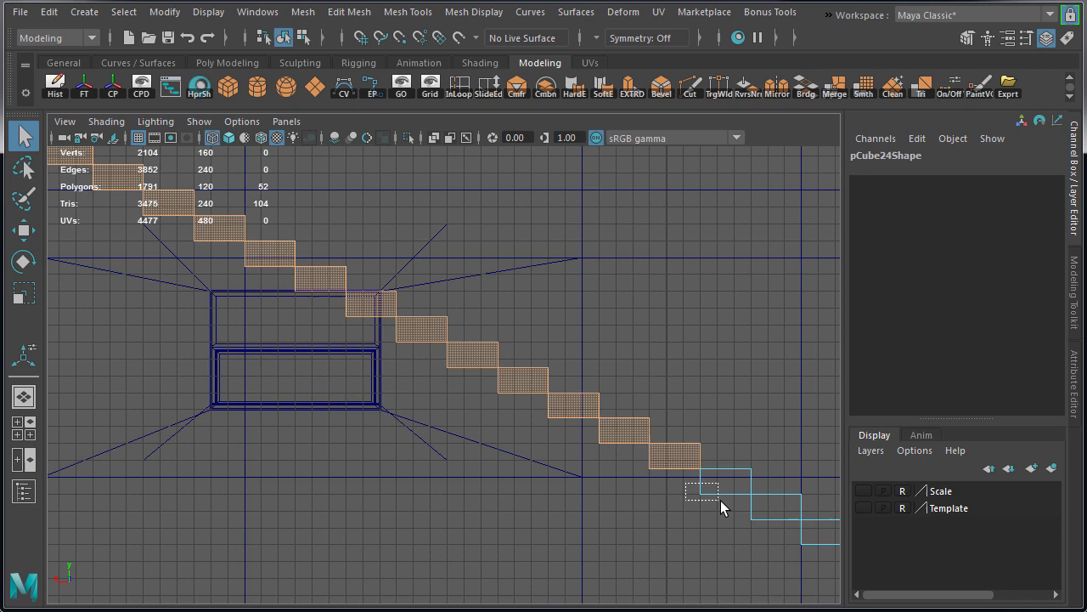
{"action": "key", "text": "shift+d"}
{"action": "middle_click_drag", "start_coordinate": [720, 500], "coordinate": [539, 434], "text": "alt"}
{"action": "left_click_drag", "start_coordinate": [587, 461], "coordinate": [591, 464], "text": "shift"}
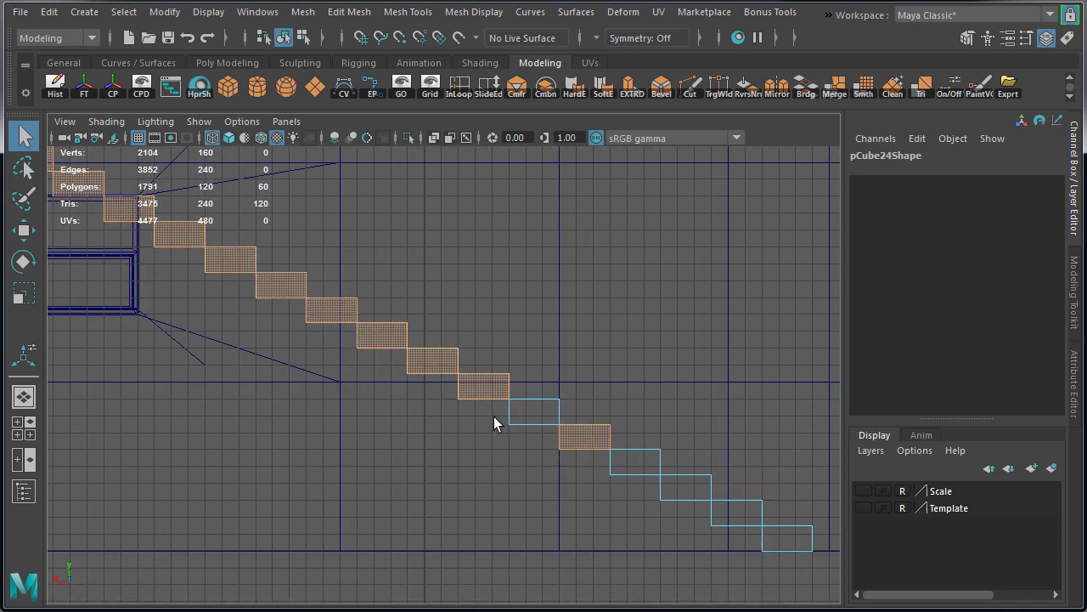
{"action": "left_click_drag", "start_coordinate": [493, 417], "coordinate": [540, 449], "text": "shift"}
{"action": "left_click_drag", "start_coordinate": [649, 492], "coordinate": [696, 523], "text": "shift"}
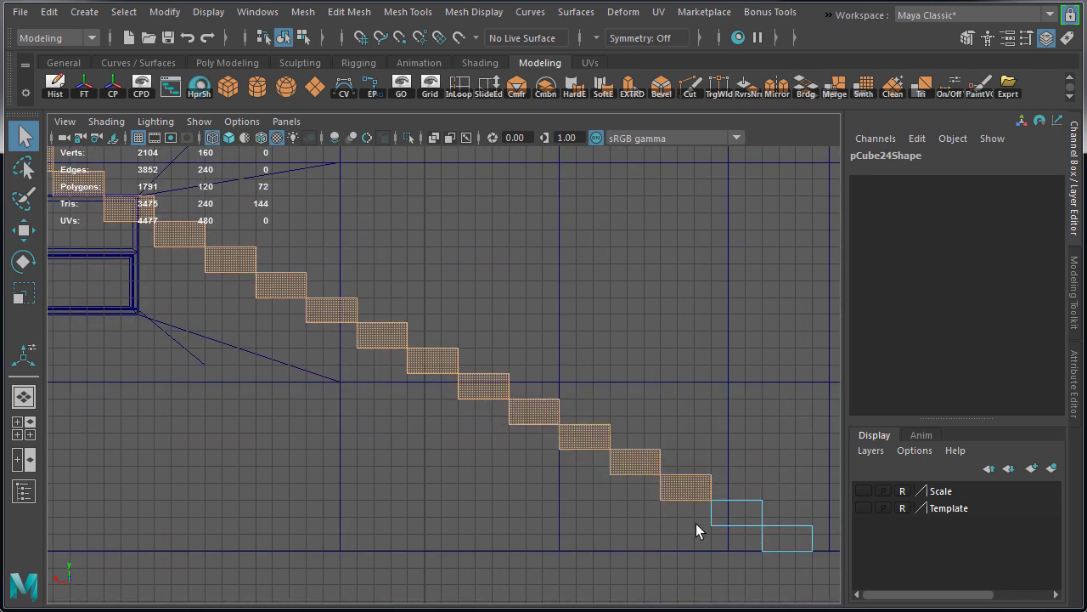
{"action": "left_click_drag", "start_coordinate": [776, 555], "coordinate": [779, 558], "text": "shift"}
Deselect the outward-facing side face of each step and delete the remaining selected hidden faces.
{"action": "key", "text": "space"}
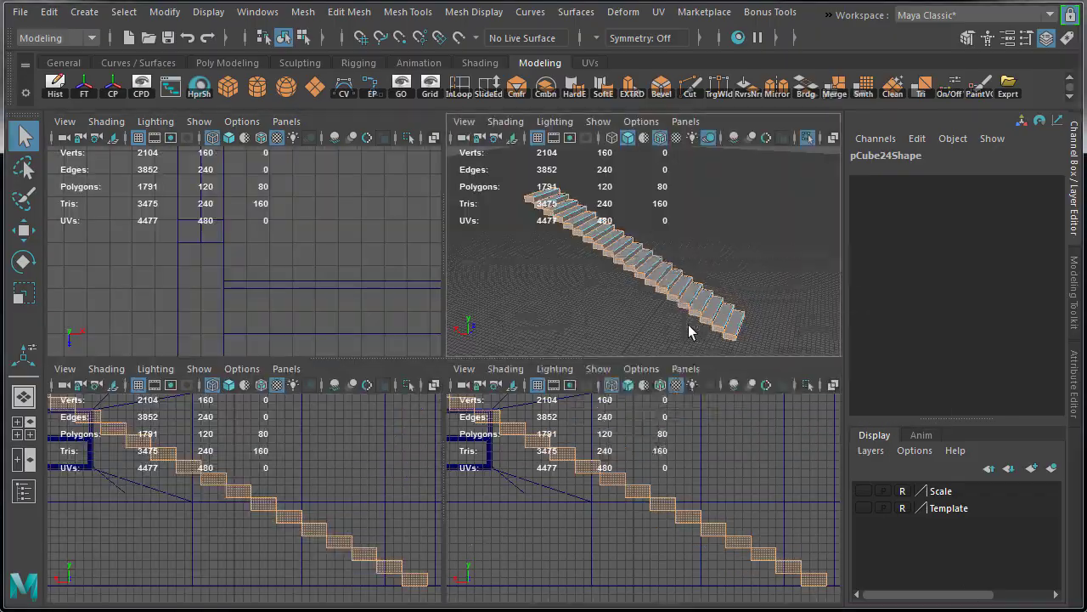
{"action": "key", "text": "space"}
{"action": "left_click_drag", "start_coordinate": [526, 372], "coordinate": [234, 311], "text": "alt"}
{"action": "scroll", "coordinate": [363, 363], "scroll_direction": "up", "scroll_amount": 3}
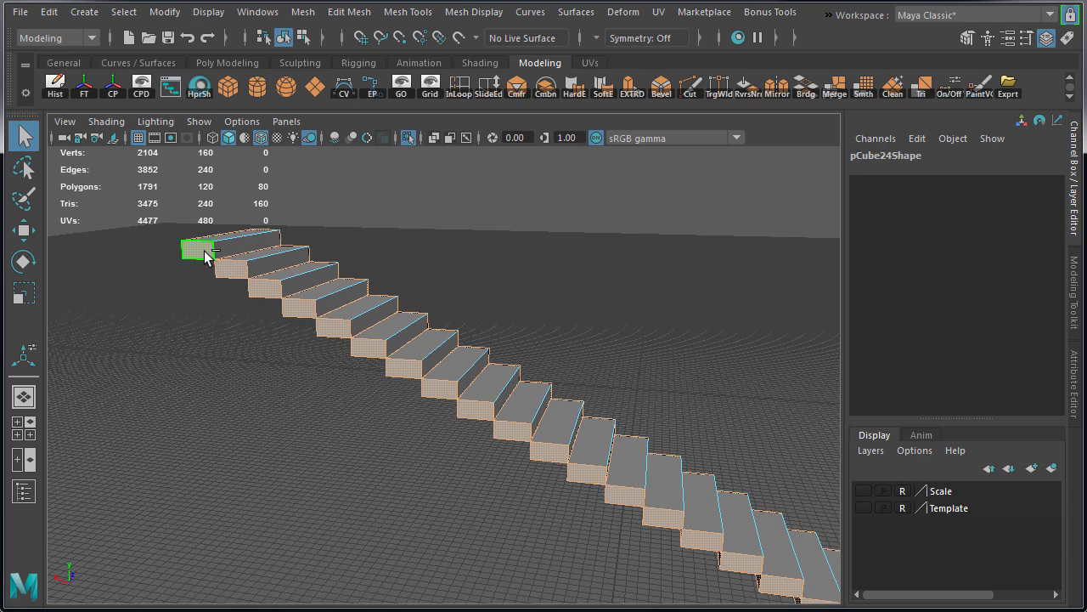
{"action": "left_click", "coordinate": [205, 255], "text": "ctrl"}
{"action": "left_click", "coordinate": [231, 269], "text": "ctrl"}
{"action": "left_click", "coordinate": [265, 288], "text": "ctrl"}
{"action": "left_click", "coordinate": [299, 307], "text": "ctrl"}
{"action": "left_click", "coordinate": [337, 333], "text": "ctrl"}
{"action": "left_click", "coordinate": [372, 352], "text": "ctrl"}
{"action": "left_click", "coordinate": [403, 371], "text": "ctrl"}
{"action": "left_click", "coordinate": [441, 393], "text": "ctrl"}
{"action": "left_click", "coordinate": [477, 411], "text": "ctrl"}
{"action": "left_click", "coordinate": [513, 432], "text": "ctrl"}
{"action": "left_click", "coordinate": [549, 452], "text": "ctrl"}
{"action": "left_click", "coordinate": [586, 473], "text": "ctrl"}
{"action": "left_click", "coordinate": [625, 495], "text": "ctrl"}
{"action": "left_click", "coordinate": [663, 516], "text": "ctrl"}
{"action": "middle_click_drag", "start_coordinate": [745, 537], "coordinate": [505, 397], "text": "alt"}
{"action": "left_click", "coordinate": [437, 403], "text": "ctrl"}
{"action": "left_click", "coordinate": [473, 425], "text": "ctrl"}
{"action": "left_click", "coordinate": [510, 449], "text": "ctrl"}
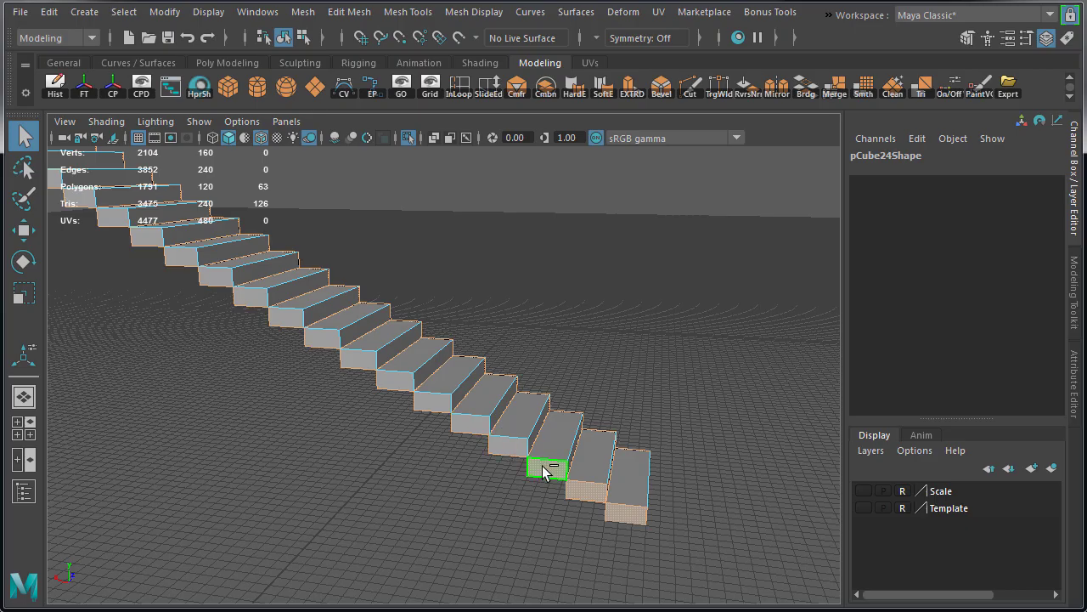
{"action": "left_click", "coordinate": [548, 468], "text": "ctrl"}
{"action": "left_click", "coordinate": [626, 518], "text": "ctrl"}
{"action": "left_click_drag", "start_coordinate": [626, 518], "coordinate": [521, 483], "text": "alt"}
View the staircase together with the whole building, and isolate it again as an object.
{"action": "key", "text": "ctrl+1"}
{"action": "middle_click_drag", "start_coordinate": [405, 407], "coordinate": [476, 470], "text": "alt"}
{"action": "left_click", "coordinate": [463, 474]}
{"action": "right_click_drag", "start_coordinate": [386, 355], "coordinate": [429, 329]}
{"action": "key", "text": "ctrl+1"}
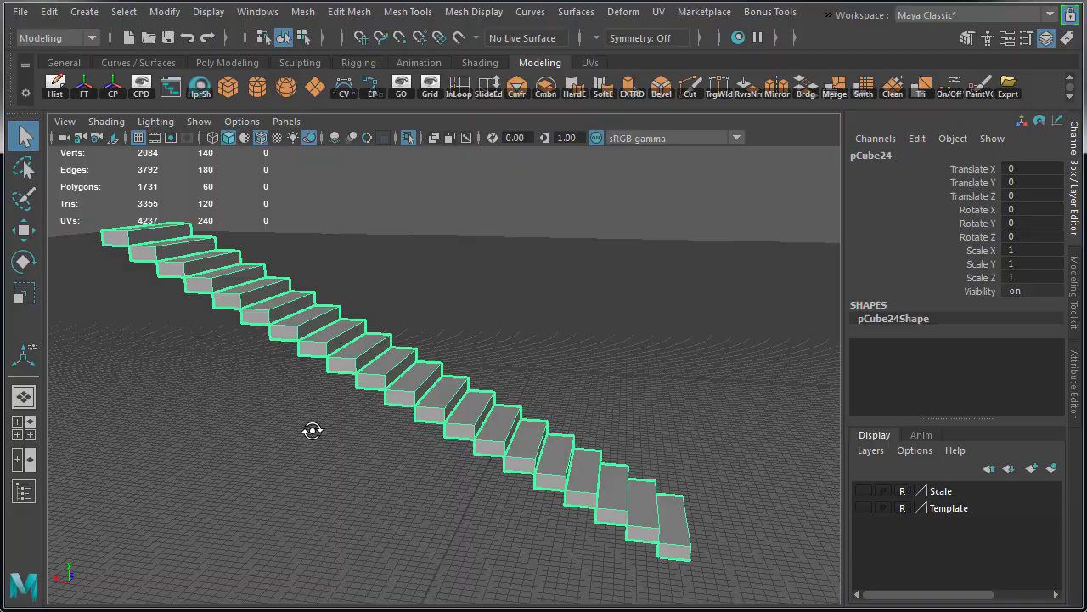
Merge the overlapping vertices where neighbouring steps meet, using a distance threshold of 0.01.
{"action": "left_click_drag", "start_coordinate": [311, 430], "coordinate": [342, 442], "text": "alt"}
{"action": "scroll", "coordinate": [343, 441], "scroll_direction": "up", "scroll_amount": 3}
{"action": "middle_click_drag", "start_coordinate": [343, 442], "coordinate": [338, 349], "text": "alt"}
{"action": "right_click_drag", "start_coordinate": [337, 348], "coordinate": [285, 346]}
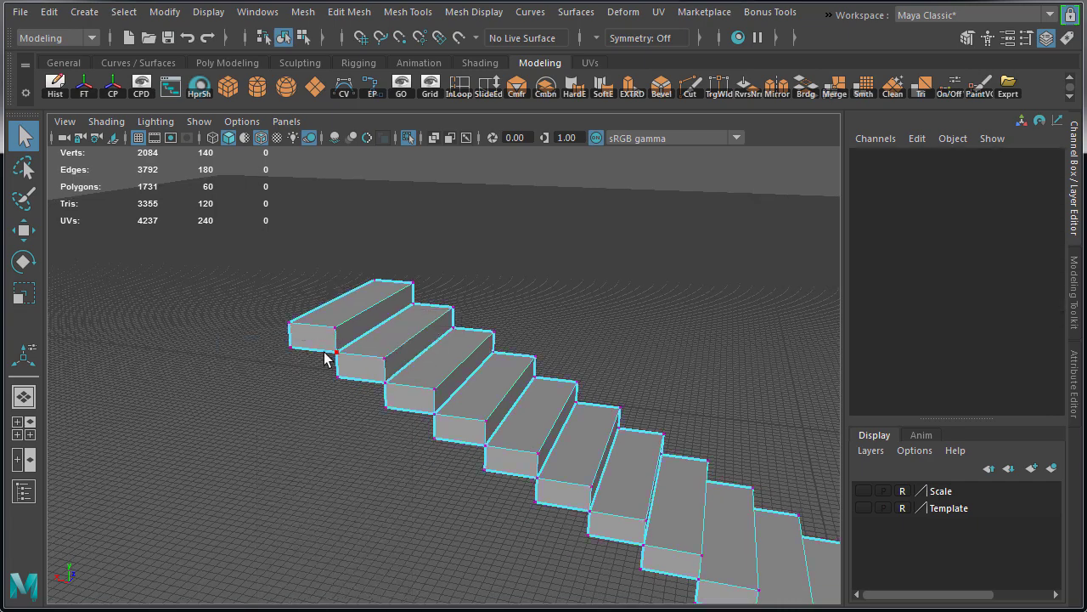
{"action": "left_click_drag", "start_coordinate": [325, 348], "coordinate": [348, 361]}
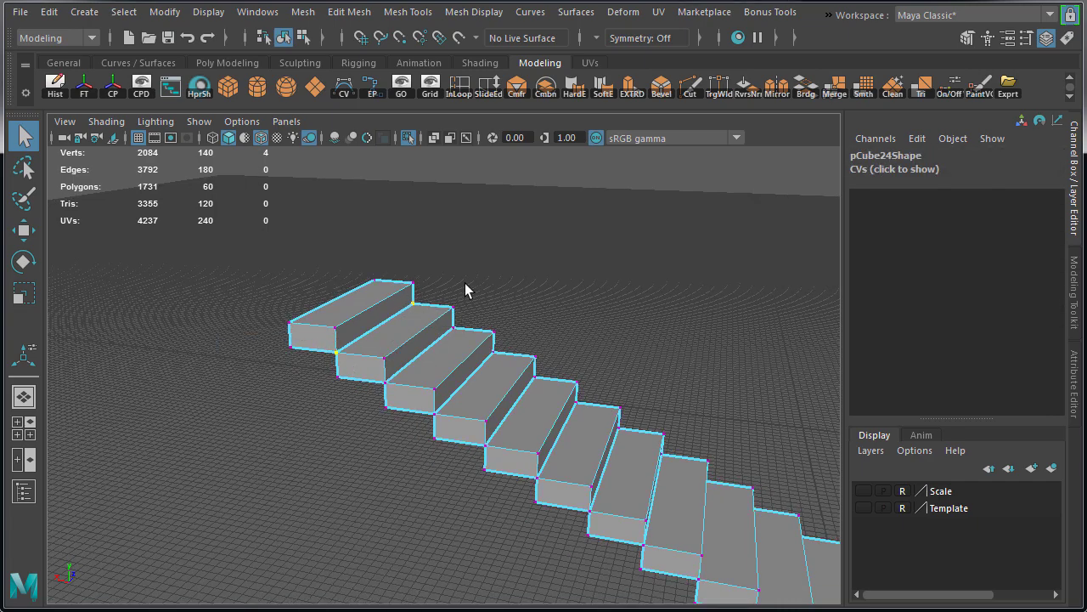
{"action": "key", "text": "space"}
{"action": "key", "text": "space"}
{"action": "middle_click_drag", "start_coordinate": [396, 359], "coordinate": [779, 599], "text": "alt"}
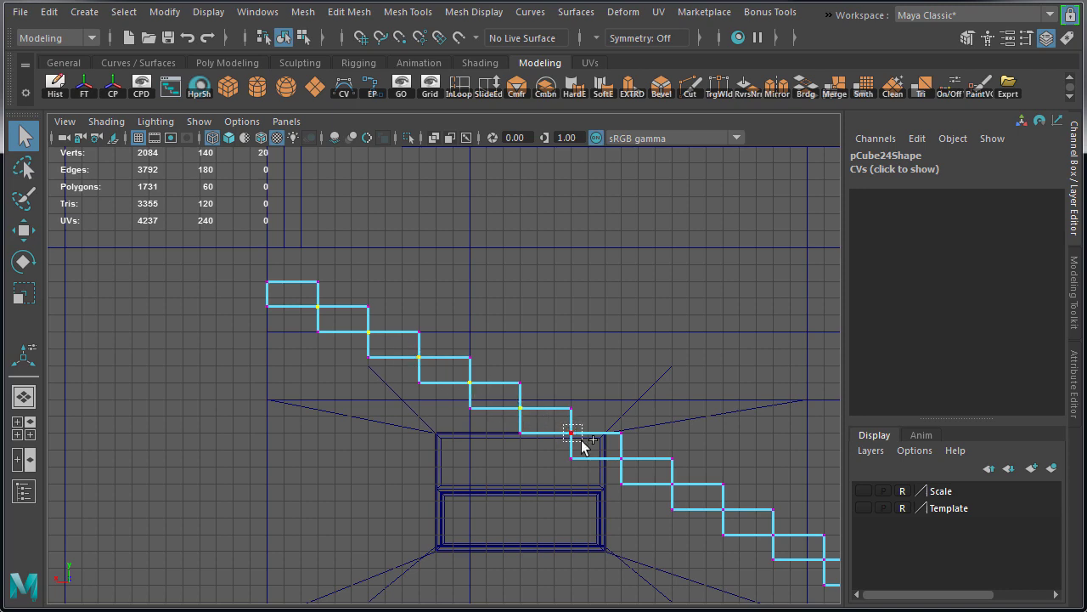
{"action": "left_click_drag", "start_coordinate": [582, 441], "coordinate": [583, 442], "text": "shift"}
{"action": "middle_click_drag", "start_coordinate": [598, 448], "coordinate": [489, 386], "text": "alt"}
{"action": "left_click_drag", "start_coordinate": [604, 439], "coordinate": [643, 465], "text": "shift"}
{"action": "middle_click_drag", "start_coordinate": [643, 465], "coordinate": [520, 412], "text": "alt"}
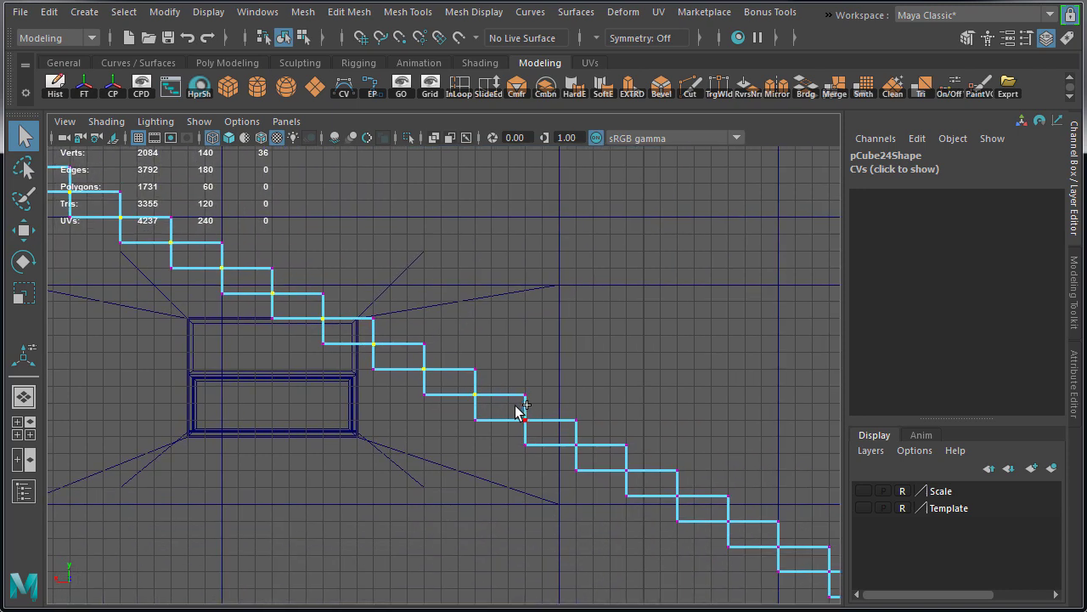
{"action": "left_click_drag", "start_coordinate": [659, 493], "coordinate": [694, 468], "text": "shift"}
{"action": "middle_click_drag", "start_coordinate": [694, 468], "coordinate": [511, 389], "text": "alt"}
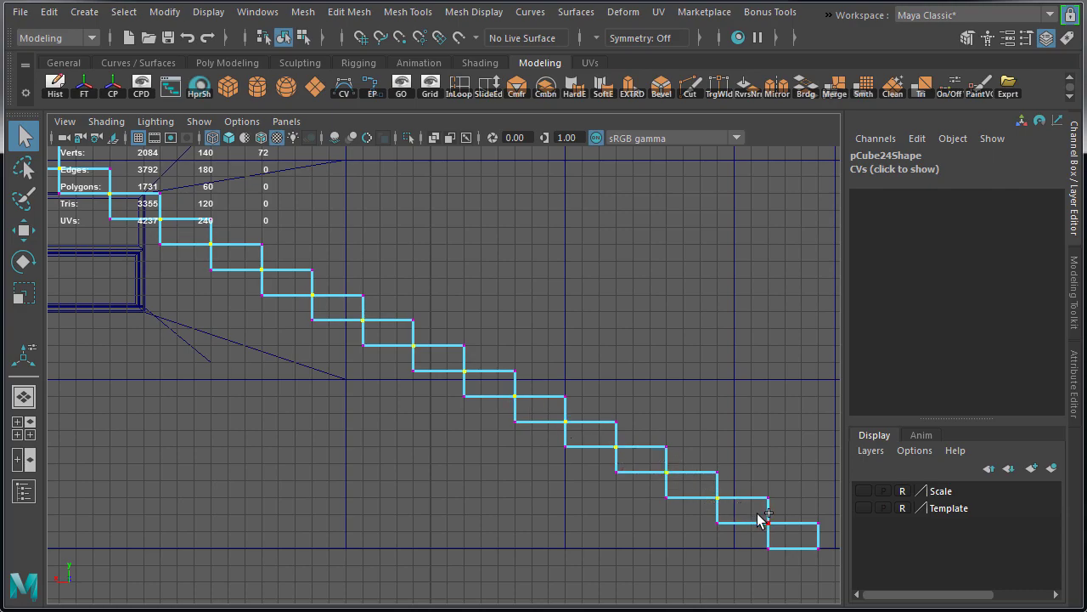
{"action": "left_click_drag", "start_coordinate": [758, 513], "coordinate": [803, 532], "text": "shift"}
{"action": "middle_click_drag", "start_coordinate": [782, 486], "coordinate": [748, 472], "text": "alt"}
{"action": "key", "text": "space"}
{"action": "key", "text": "space"}
{"action": "left_click_drag", "start_coordinate": [646, 328], "coordinate": [698, 385], "text": "alt"}
{"action": "right_click_drag", "start_coordinate": [699, 385], "coordinate": [620, 408], "text": "alt"}
{"action": "mouse_move", "coordinate": [621, 407]}
{"action": "middle_mouse_down", "text": "alt"}
{"action": "mouse_move", "coordinate": [527, 326]}
{"action": "mouse_move", "coordinate": [538, 323]}
{"action": "middle_mouse_up", "text": "alt"}
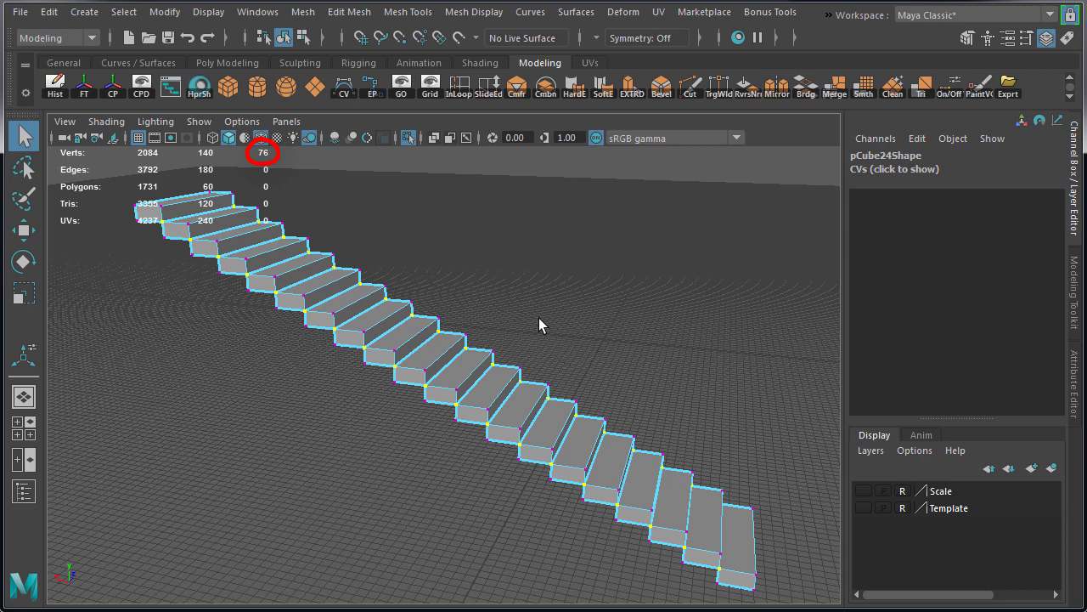
{"action": "right_click", "coordinate": [507, 179], "text": "shift"}
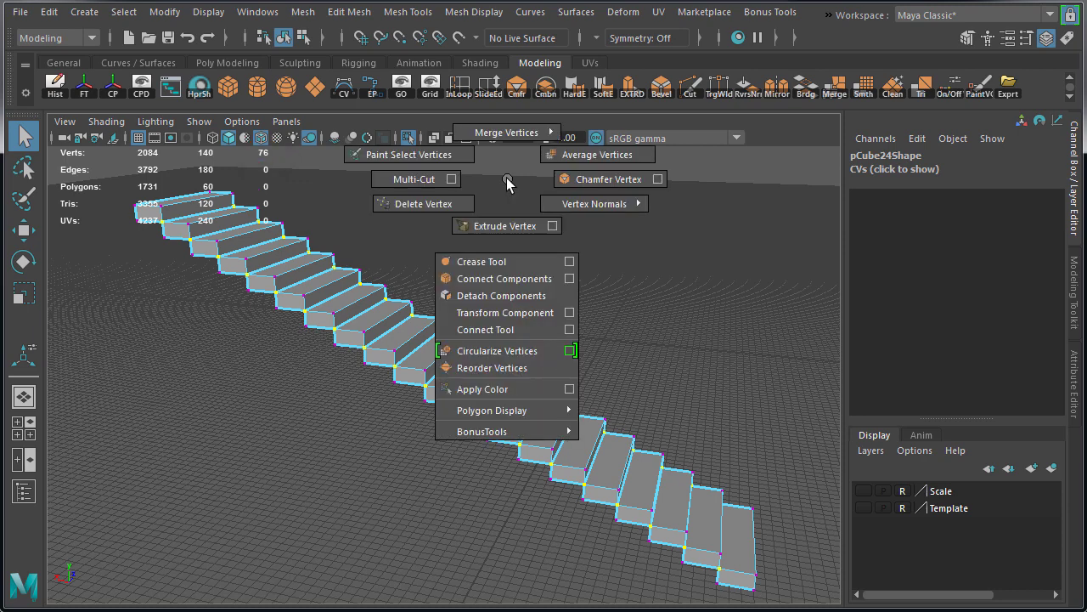
{"action": "right_click_drag", "start_coordinate": [507, 178], "coordinate": [578, 124], "text": "shift"}
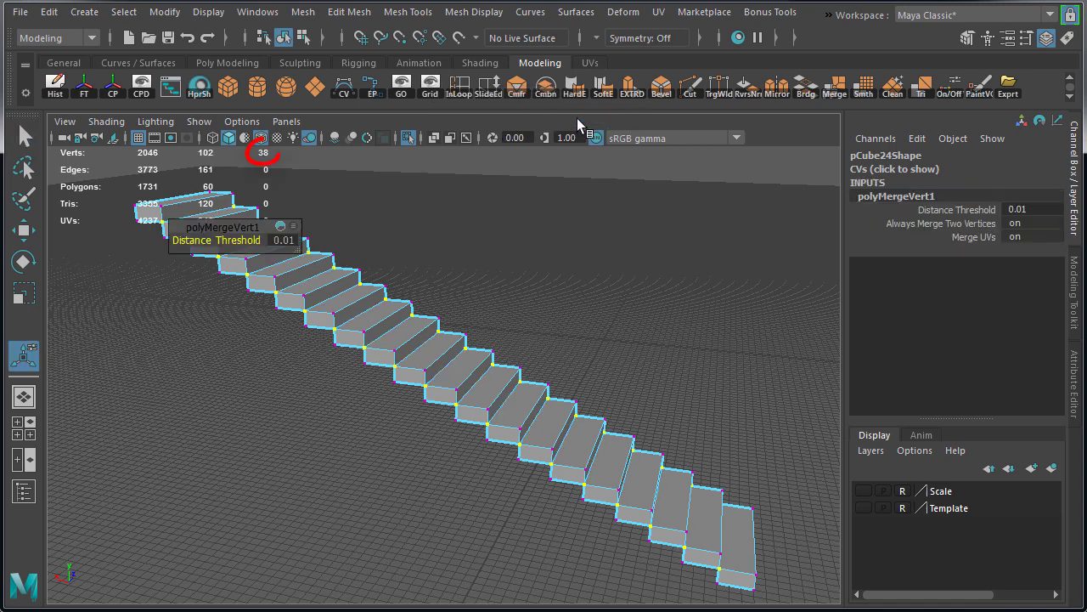
{"action": "key", "text": "w"}
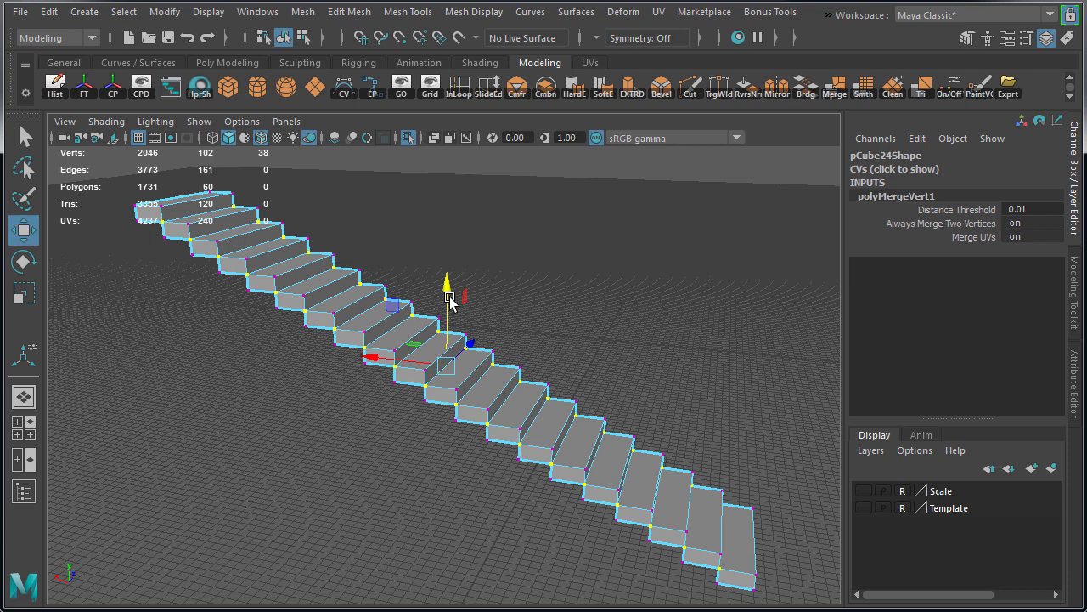
{"action": "right_click_drag", "start_coordinate": [395, 302], "coordinate": [416, 272]}
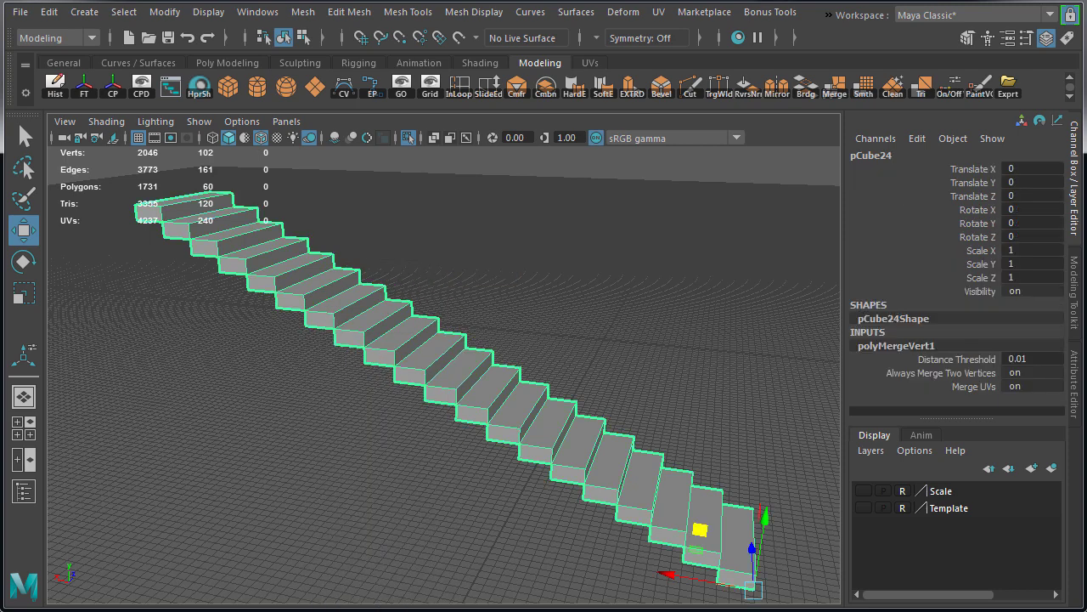
{"action": "left_click", "coordinate": [765, 517]}
Extrude the bottom side edges of all steps except the lowest one straight down past the ground line.
{"action": "right_click_drag", "start_coordinate": [310, 294], "coordinate": [314, 251]}
{"action": "left_click", "coordinate": [154, 223]}
{"action": "left_click", "coordinate": [179, 239], "text": "shift"}
{"action": "left_click", "coordinate": [207, 255], "text": "shift"}
{"action": "left_click_drag", "start_coordinate": [229, 270], "coordinate": [696, 567], "text": "shift"}
{"action": "left_click", "coordinate": [696, 568], "text": "shift"}
{"action": "middle_click_drag", "start_coordinate": [759, 495], "coordinate": [643, 407], "text": "alt"}
{"action": "scroll", "coordinate": [643, 407], "scroll_direction": "up", "scroll_amount": 1}
{"action": "middle_click_drag", "start_coordinate": [548, 386], "coordinate": [635, 459], "text": "alt"}
{"action": "key", "text": "space"}
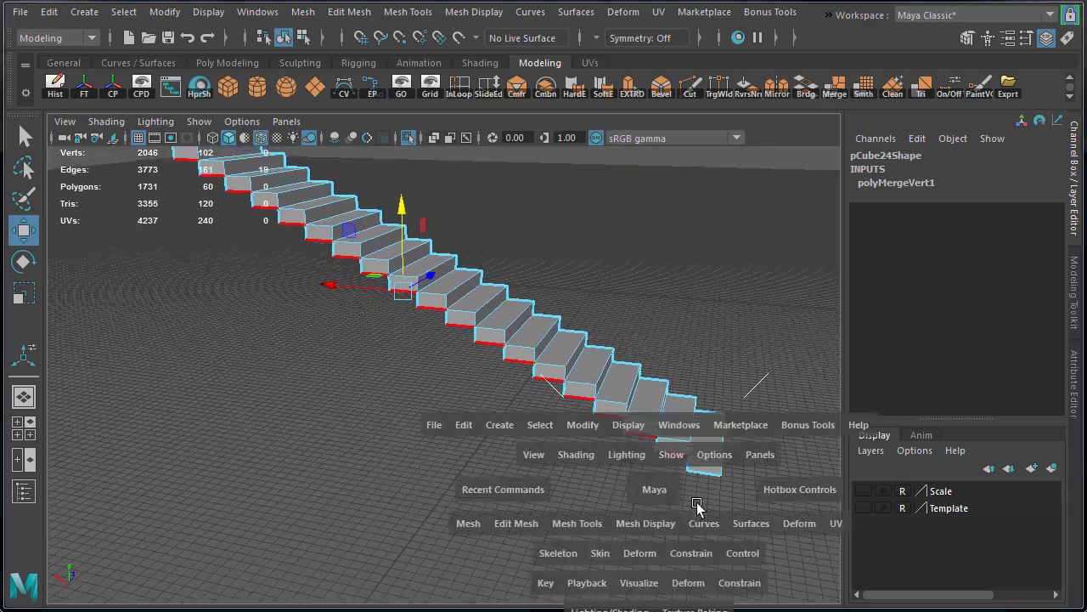
{"action": "key", "text": "space"}
{"action": "right_click_drag", "start_coordinate": [518, 421], "coordinate": [399, 416], "text": "alt"}
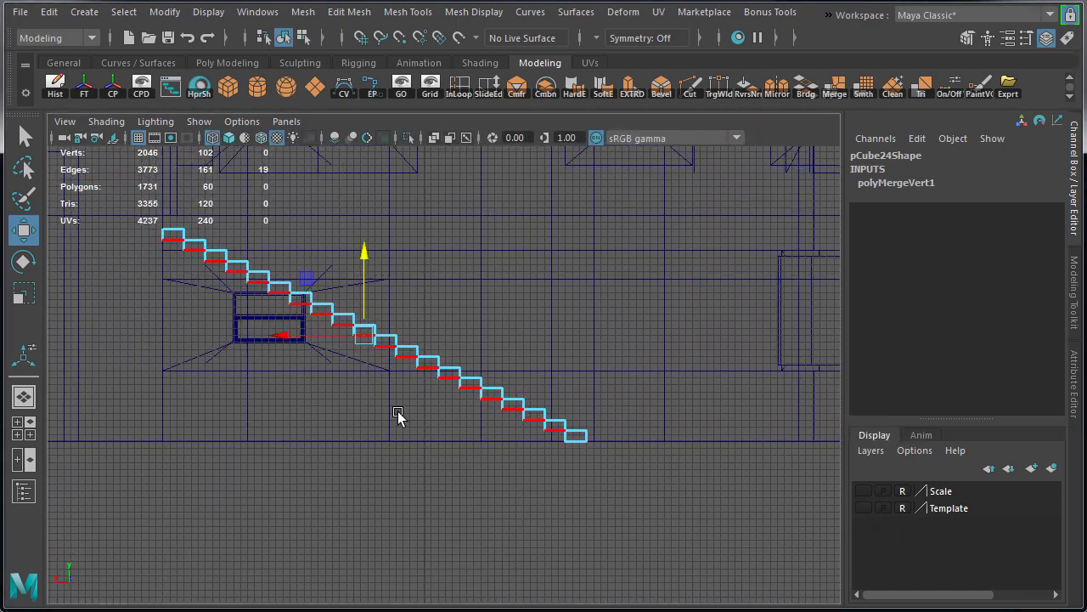
{"action": "middle_click_drag", "start_coordinate": [399, 416], "coordinate": [455, 442], "text": "alt"}
{"action": "left_click_drag", "start_coordinate": [423, 282], "coordinate": [446, 508], "text": "shift"}
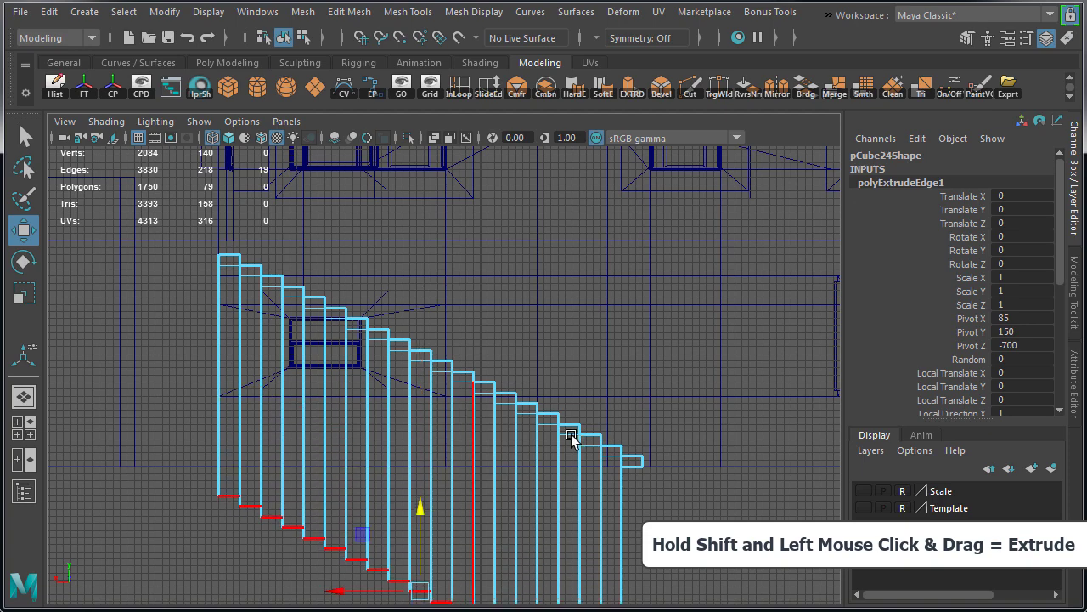
Flatten the extruded edges onto the ground line at the base of the lowest step using grid snapping.
{"action": "middle_click_drag", "start_coordinate": [572, 439], "coordinate": [583, 383], "text": "alt"}
{"action": "left_click_drag", "start_coordinate": [436, 450], "coordinate": [436, 411]}
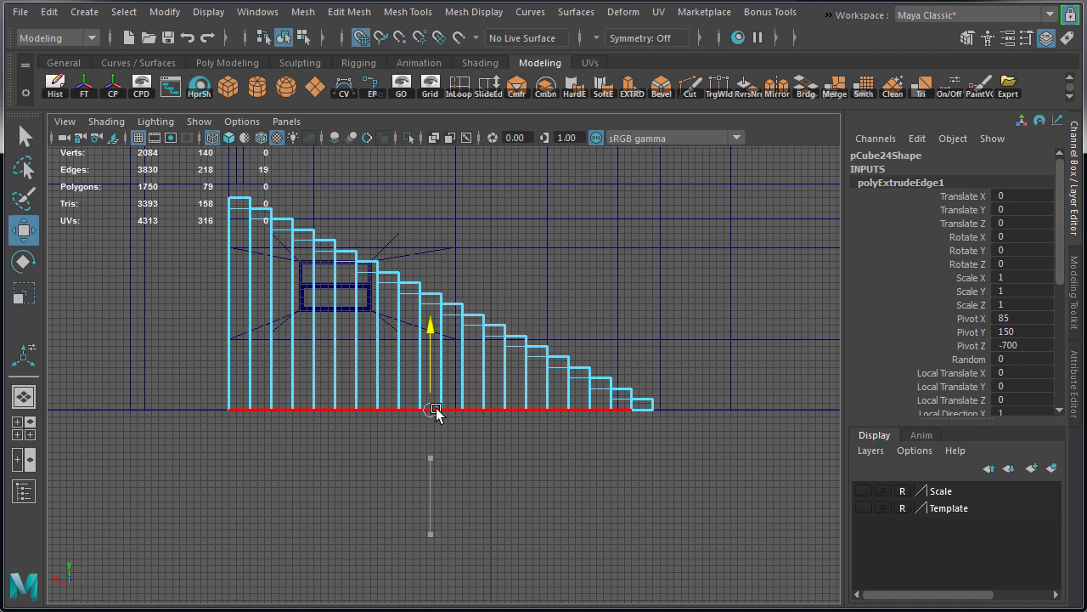
{"action": "key", "text": "space"}
{"action": "key", "text": "space"}
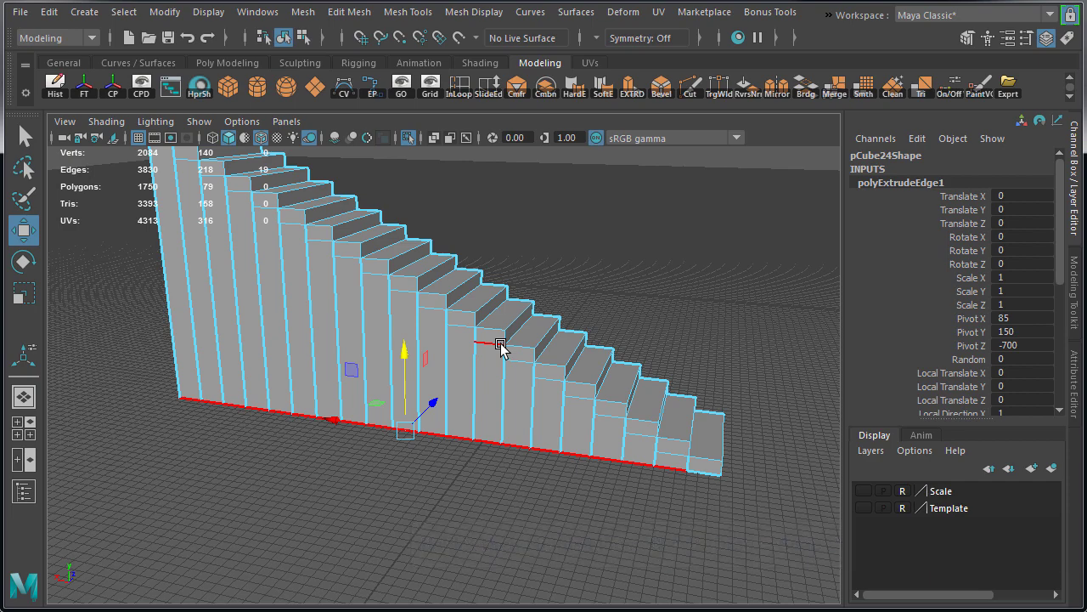
Merge the overlapping vertices along the extruded side's bottom edge on the ground line and return to object mode.
{"action": "scroll", "coordinate": [500, 344], "scroll_direction": "down", "scroll_amount": 3}
{"action": "right_click_drag", "start_coordinate": [95, 328], "coordinate": [45, 332]}
{"action": "left_click_drag", "start_coordinate": [206, 384], "coordinate": [256, 366], "text": "alt"}
{"action": "left_click_drag", "start_coordinate": [166, 404], "coordinate": [730, 482]}
{"action": "key", "text": "space"}
{"action": "key", "text": "space"}
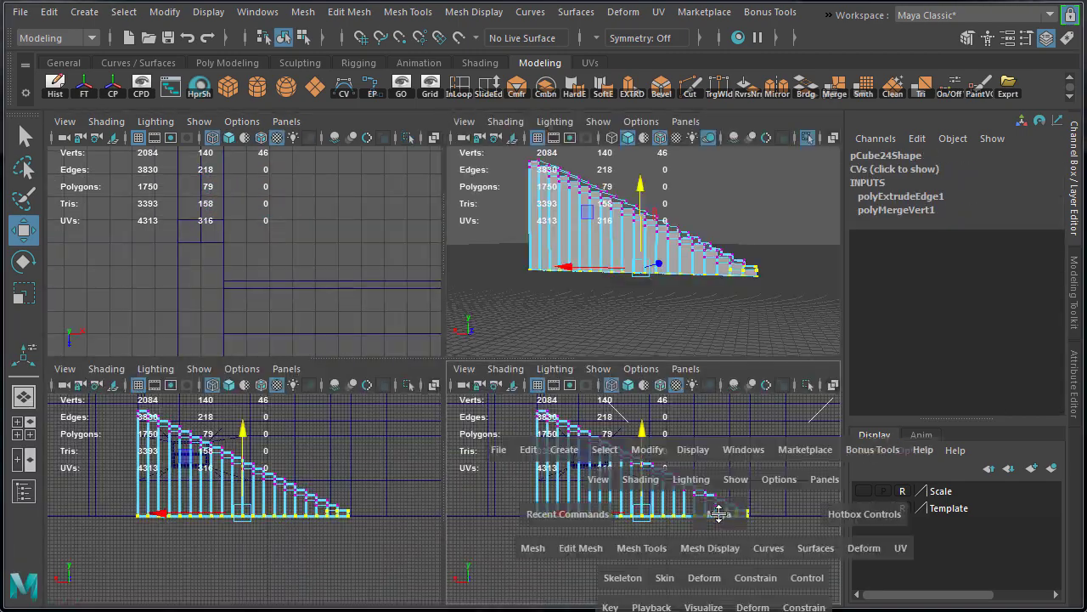
{"action": "left_click_drag", "start_coordinate": [497, 334], "coordinate": [738, 406]}
{"action": "key", "text": "space"}
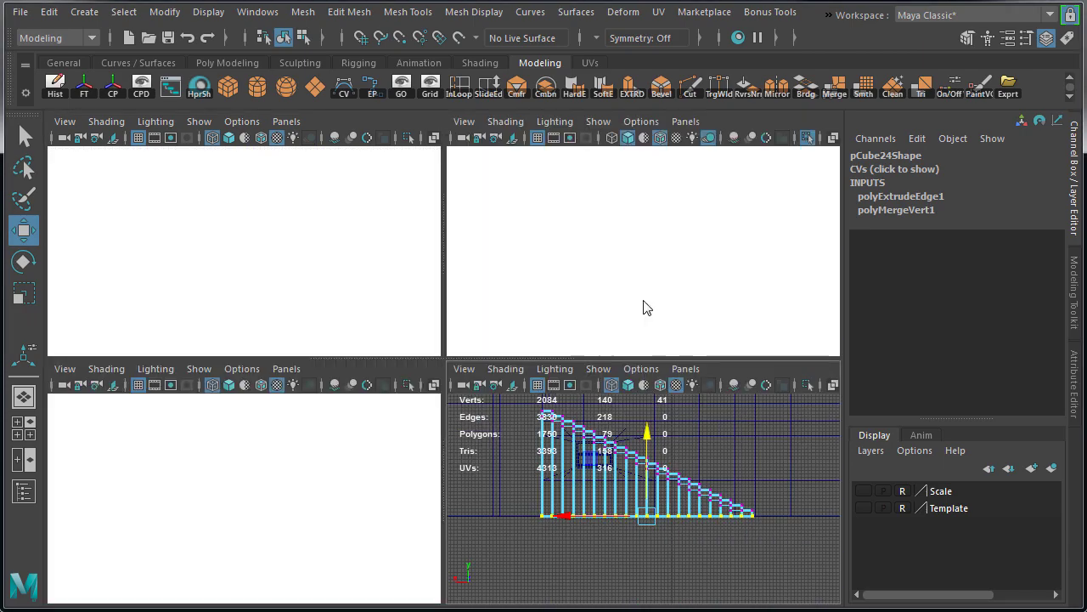
{"action": "key", "text": "space"}
{"action": "left_click_drag", "start_coordinate": [602, 336], "coordinate": [561, 336], "text": "alt"}
{"action": "left_click_drag", "start_coordinate": [658, 408], "coordinate": [728, 463], "text": "ctrl"}
{"action": "scroll", "coordinate": [618, 467], "scroll_direction": "up", "scroll_amount": 3}
{"action": "right_click_drag", "start_coordinate": [304, 425], "coordinate": [340, 370], "text": "shift"}
{"action": "left_click_drag", "start_coordinate": [340, 370], "coordinate": [418, 413], "text": "alt"}
{"action": "left_click", "coordinate": [418, 413]}
{"action": "right_click_drag", "start_coordinate": [442, 352], "coordinate": [515, 327]}
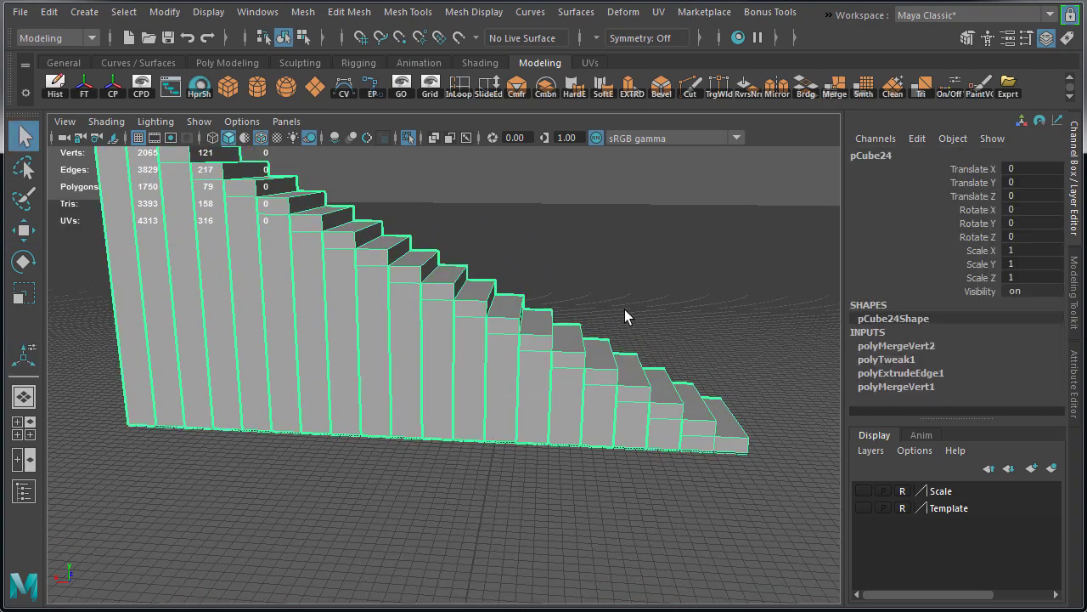
Snap the lower side vertices of the upper steps up to the tread corner vertices directly above them.
{"action": "scroll", "coordinate": [484, 305], "scroll_direction": "down", "scroll_amount": 3}
{"action": "left_click_drag", "start_coordinate": [466, 305], "coordinate": [409, 291], "text": "alt"}
{"action": "scroll", "coordinate": [409, 291], "scroll_direction": "up", "scroll_amount": 3}
{"action": "middle_click_drag", "start_coordinate": [409, 291], "coordinate": [536, 366], "text": "alt"}
{"action": "scroll", "coordinate": [308, 277], "scroll_direction": "up", "scroll_amount": 3}
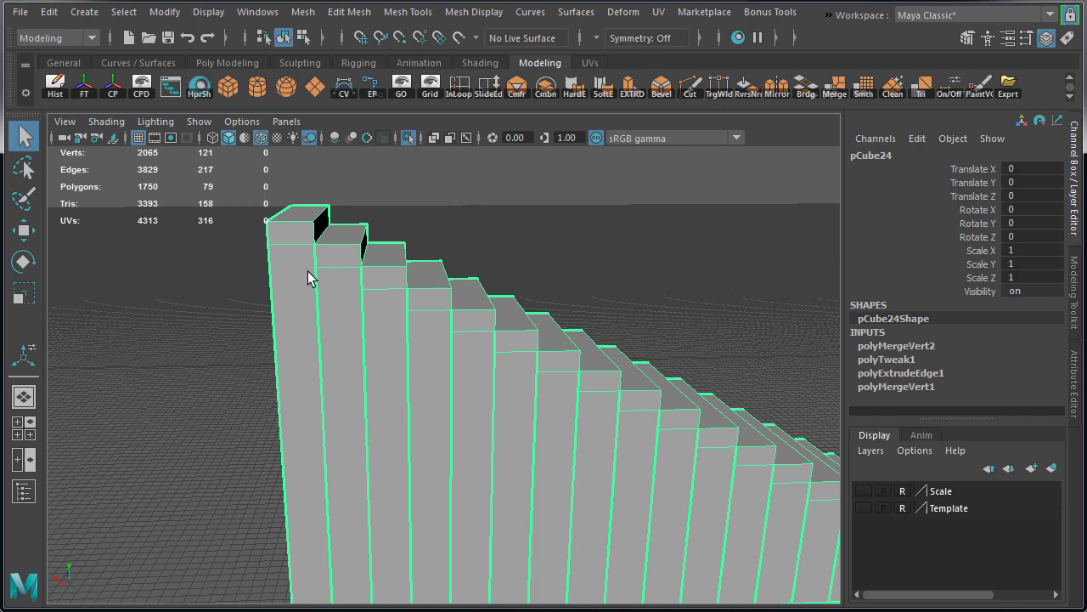
{"action": "right_click_drag", "start_coordinate": [308, 273], "coordinate": [227, 251]}
{"action": "scroll", "coordinate": [227, 251], "scroll_direction": "up", "scroll_amount": 2}
{"action": "middle_click_drag", "start_coordinate": [227, 251], "coordinate": [303, 288], "text": "alt"}
{"action": "left_click", "coordinate": [338, 297]}
{"action": "key", "text": "w"}
{"action": "left_click_drag", "start_coordinate": [337, 297], "coordinate": [434, 326], "text": "alt"}
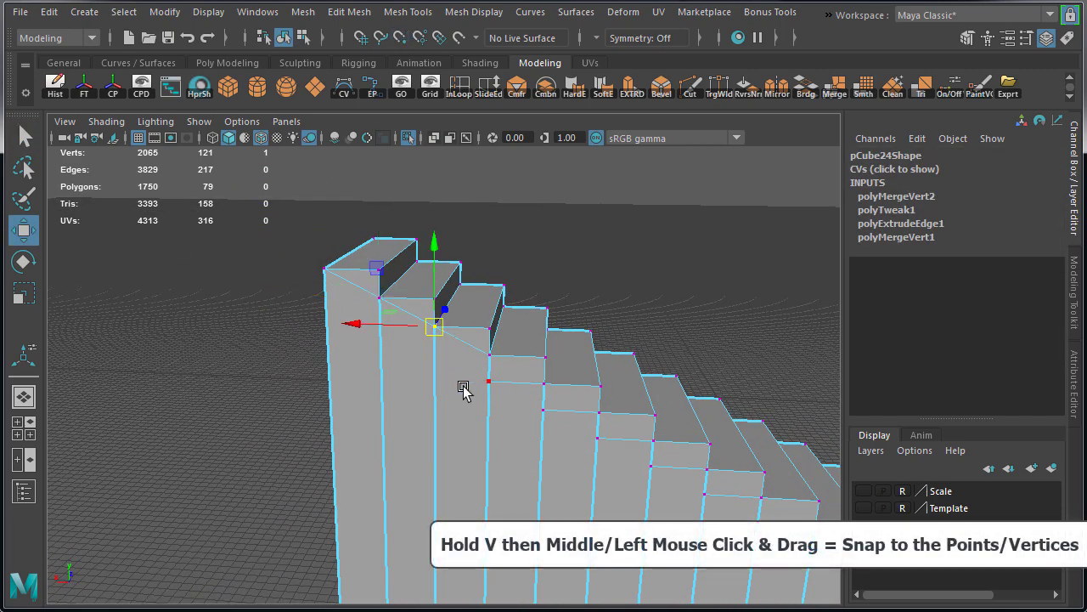
{"action": "left_click_drag", "start_coordinate": [489, 380], "coordinate": [488, 355]}
{"action": "left_click_drag", "start_coordinate": [505, 404], "coordinate": [446, 362], "text": "alt"}
{"action": "left_click", "coordinate": [447, 390]}
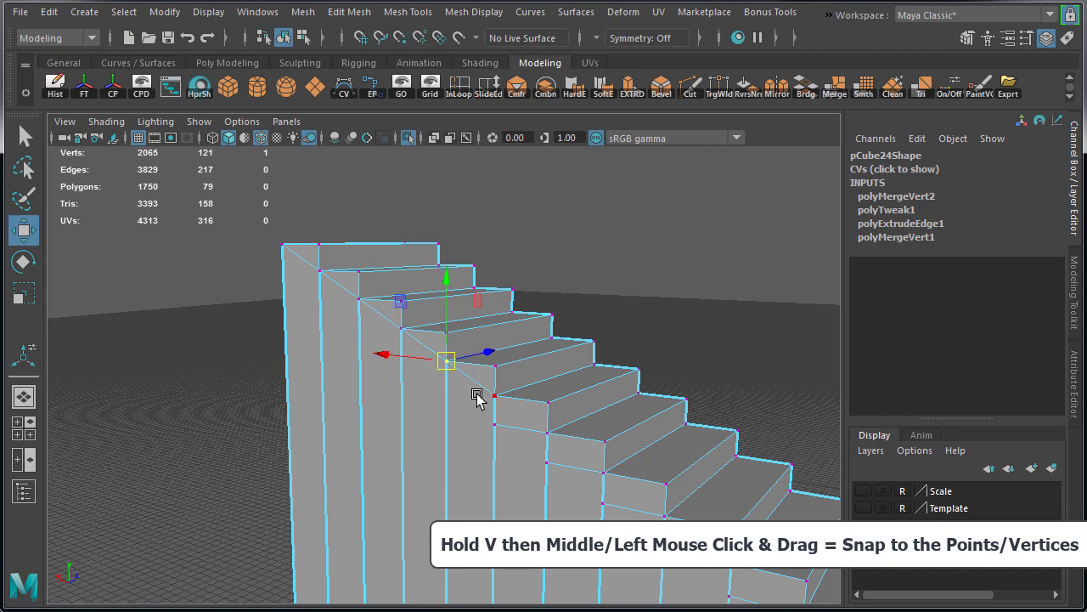
{"action": "left_click", "coordinate": [494, 425]}
{"action": "left_click_drag", "start_coordinate": [494, 424], "coordinate": [495, 403]}
{"action": "middle_click_drag", "start_coordinate": [569, 379], "coordinate": [494, 341], "text": "alt"}
{"action": "left_click", "coordinate": [474, 429]}
{"action": "left_click_drag", "start_coordinate": [473, 429], "coordinate": [473, 400]}
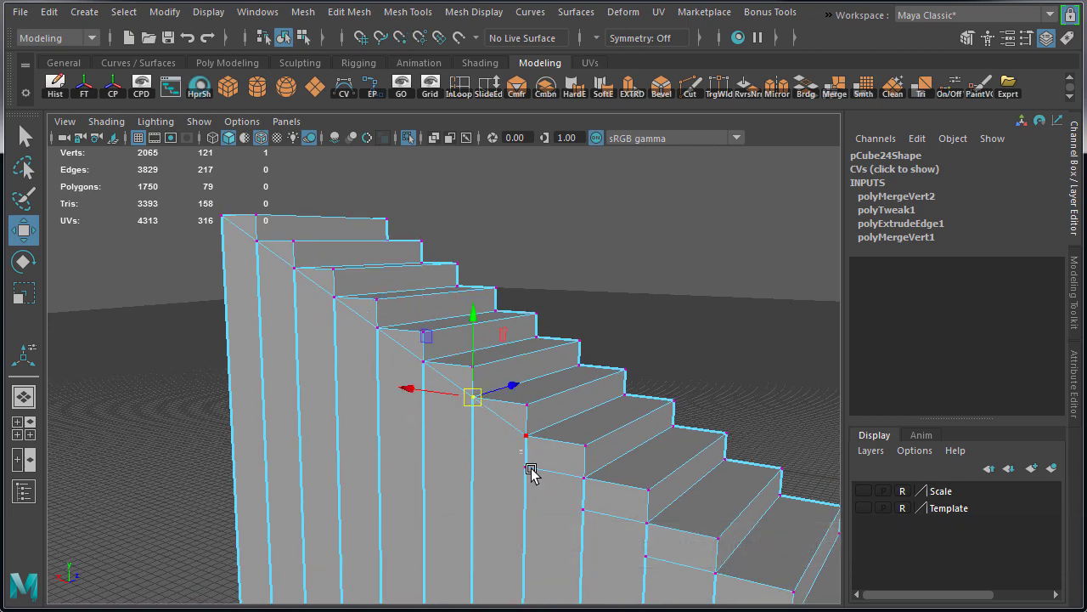
Snap the remaining lower side vertices of the bottom half of the staircase up to the tread corners above them.
{"action": "left_click_drag", "start_coordinate": [618, 497], "coordinate": [513, 442], "text": "alt"}
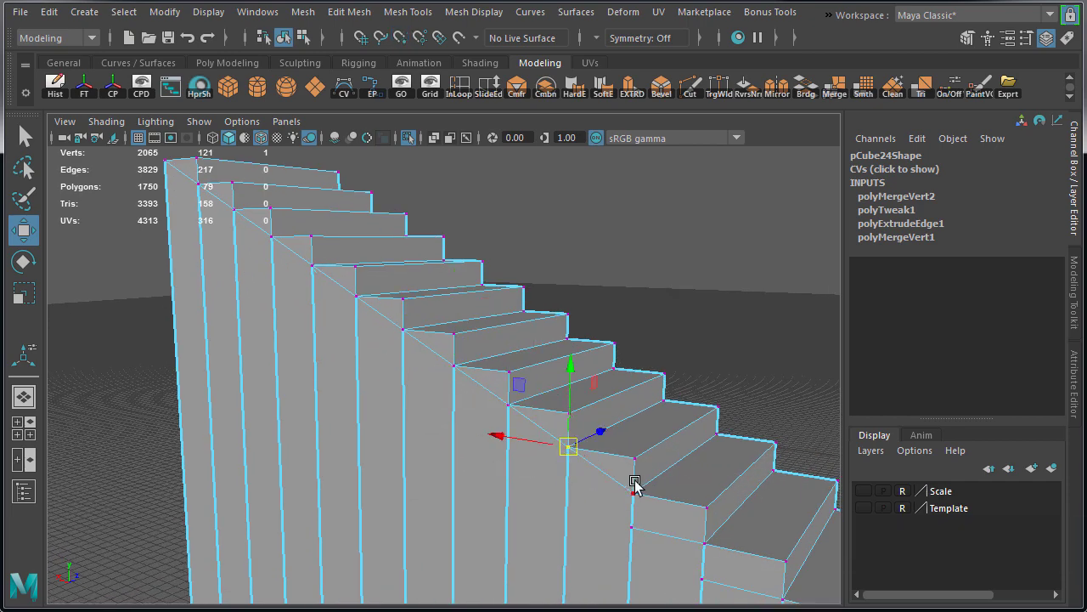
{"action": "left_click_drag", "start_coordinate": [633, 485], "coordinate": [493, 439], "text": "alt"}
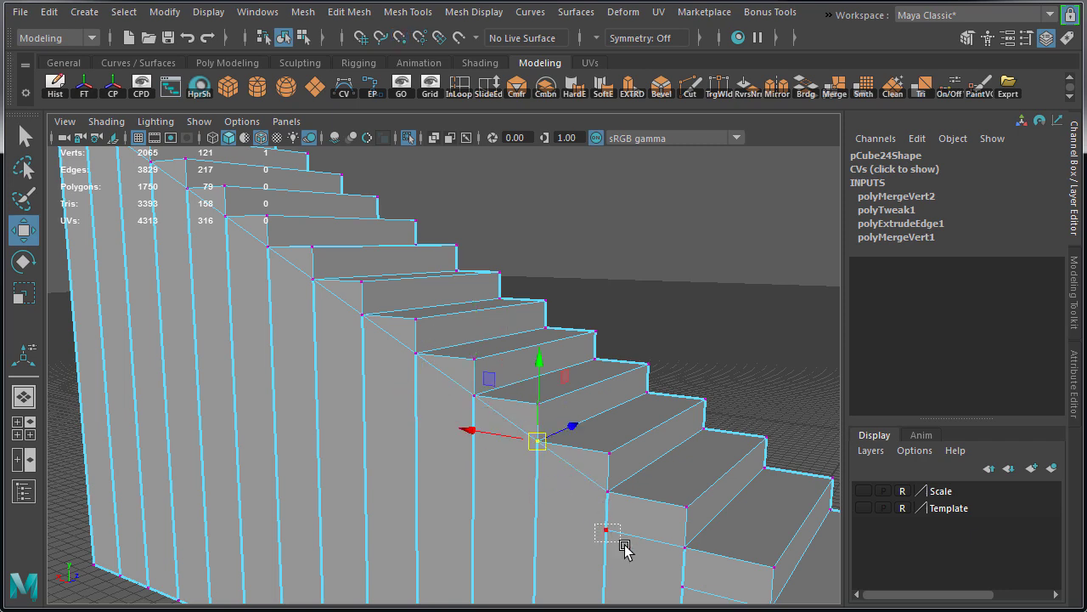
{"action": "left_click_drag", "start_coordinate": [604, 495], "coordinate": [481, 441], "text": "alt"}
{"action": "left_click", "coordinate": [396, 378]}
{"action": "left_click_drag", "start_coordinate": [395, 378], "coordinate": [395, 364]}
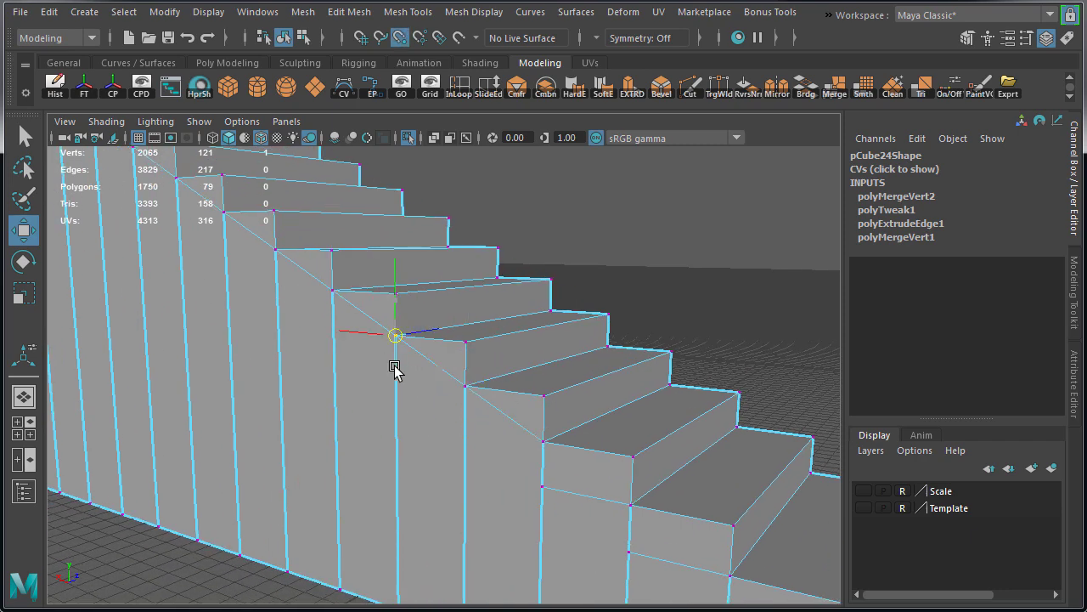
{"action": "left_click", "coordinate": [543, 486]}
{"action": "left_click_drag", "start_coordinate": [543, 486], "coordinate": [547, 473]}
{"action": "middle_click_drag", "start_coordinate": [671, 557], "coordinate": [524, 461], "text": "alt"}
{"action": "left_click", "coordinate": [479, 456]}
{"action": "left_click_drag", "start_coordinate": [478, 456], "coordinate": [475, 442]}
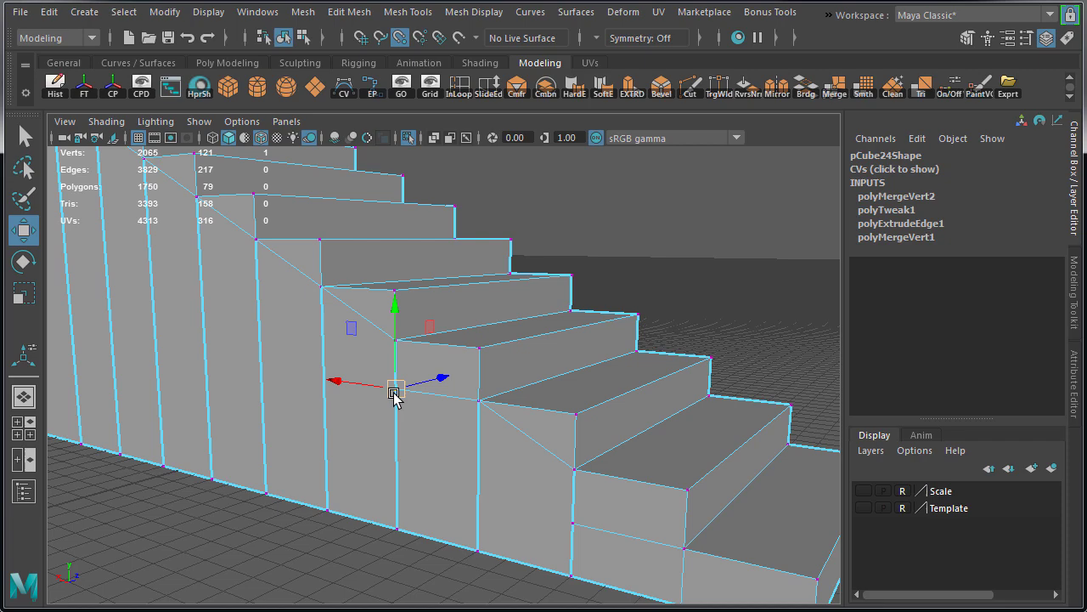
{"action": "middle_click_drag", "start_coordinate": [395, 398], "coordinate": [563, 519]}
{"action": "left_click_drag", "start_coordinate": [564, 520], "coordinate": [592, 483], "text": "alt"}
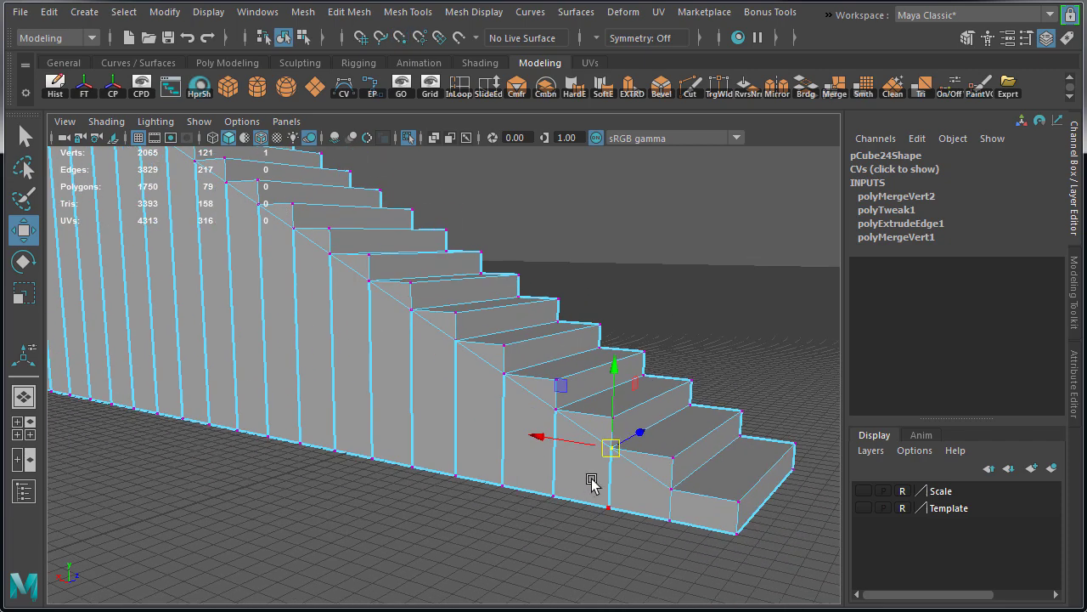
Merge the stacked vertices at every step corner along the extended side only, using a distance threshold of 0.01.
{"action": "key", "text": "space"}
{"action": "key", "text": "space"}
{"action": "key", "text": "f"}
{"action": "right_click_drag", "start_coordinate": [539, 437], "coordinate": [330, 352], "text": "alt"}
{"action": "middle_click_drag", "start_coordinate": [330, 351], "coordinate": [505, 493], "text": "alt"}
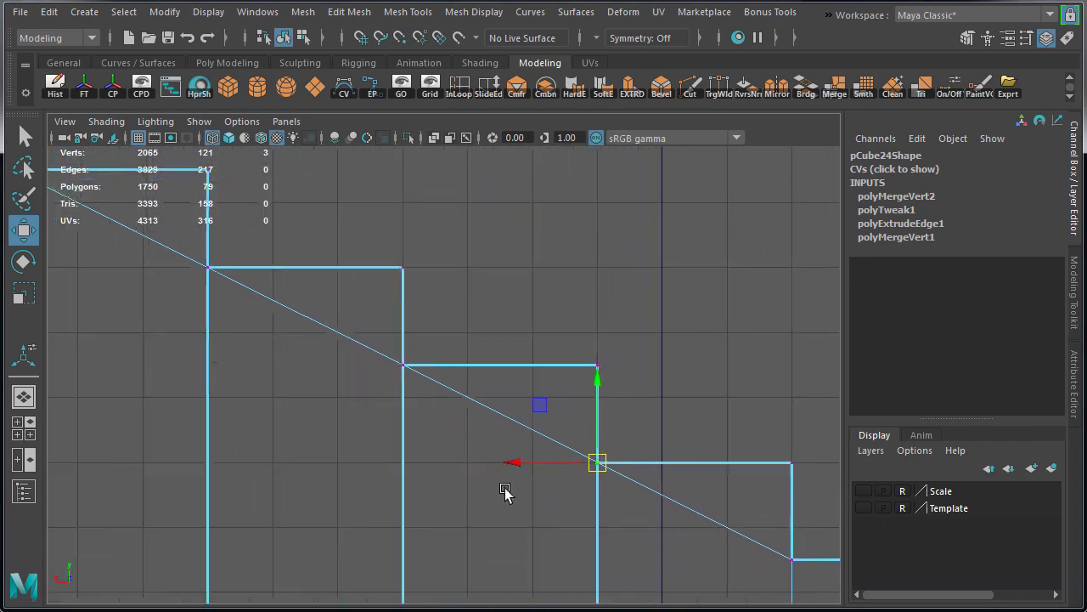
{"action": "right_click_drag", "start_coordinate": [504, 489], "coordinate": [459, 464], "text": "alt"}
{"action": "left_click_drag", "start_coordinate": [384, 338], "coordinate": [446, 399], "text": "shift"}
{"action": "middle_click_drag", "start_coordinate": [459, 464], "coordinate": [604, 541], "text": "alt"}
{"action": "left_click_drag", "start_coordinate": [372, 340], "coordinate": [438, 397], "text": "shift"}
{"action": "left_click_drag", "start_coordinate": [213, 259], "coordinate": [247, 323], "text": "shift"}
{"action": "middle_click_drag", "start_coordinate": [247, 327], "coordinate": [539, 490], "text": "alt"}
{"action": "left_click_drag", "start_coordinate": [355, 342], "coordinate": [418, 403], "text": "shift"}
{"action": "left_click_drag", "start_coordinate": [194, 258], "coordinate": [262, 322], "text": "shift"}
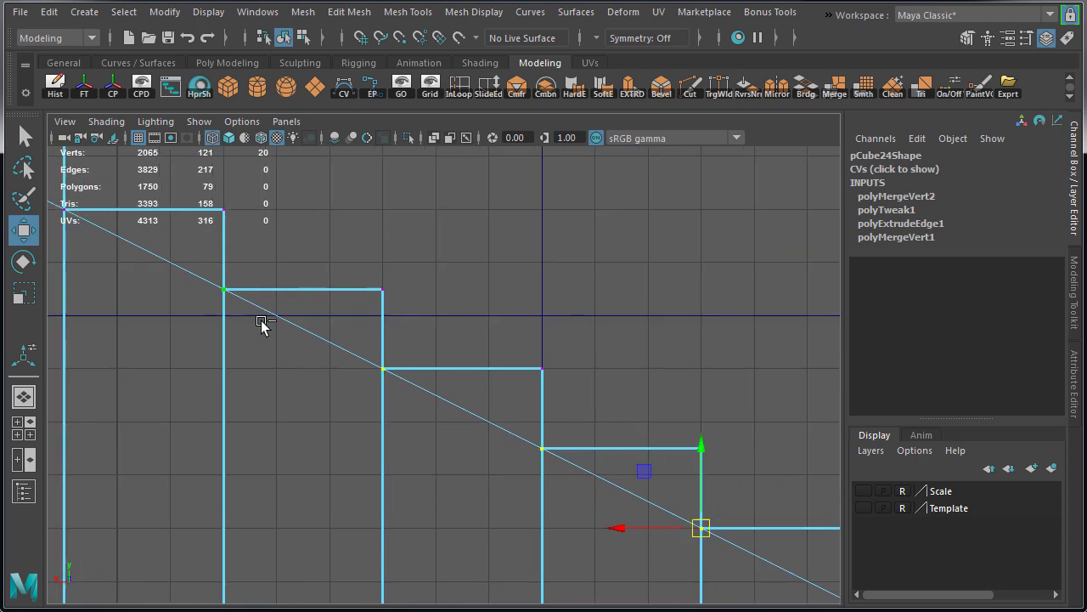
{"action": "middle_click_drag", "start_coordinate": [261, 325], "coordinate": [589, 480], "text": "alt"}
{"action": "left_click_drag", "start_coordinate": [356, 334], "coordinate": [424, 397], "text": "shift"}
{"action": "left_click_drag", "start_coordinate": [196, 254], "coordinate": [265, 316], "text": "shift"}
{"action": "middle_click_drag", "start_coordinate": [265, 318], "coordinate": [534, 524], "text": "alt"}
{"action": "left_click_drag", "start_coordinate": [318, 393], "coordinate": [367, 426], "text": "shift"}
{"action": "left_click_drag", "start_coordinate": [154, 310], "coordinate": [239, 379], "text": "shift"}
{"action": "middle_click_drag", "start_coordinate": [188, 371], "coordinate": [464, 478], "text": "alt"}
{"action": "left_click_drag", "start_coordinate": [261, 301], "coordinate": [321, 361], "text": "shift"}
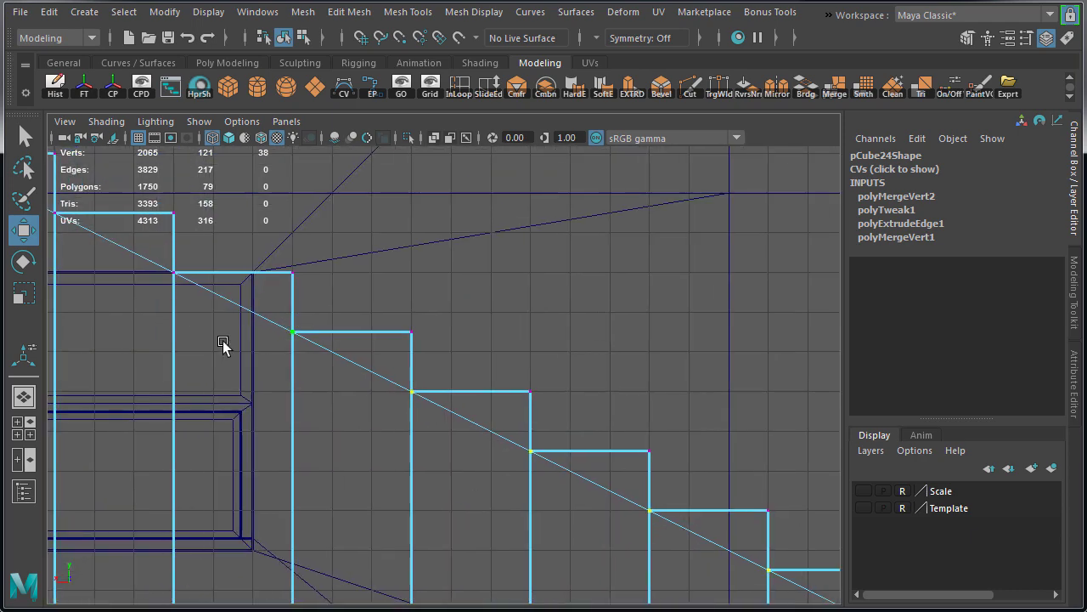
{"action": "middle_click_drag", "start_coordinate": [223, 344], "coordinate": [414, 458], "text": "alt"}
{"action": "left_click_drag", "start_coordinate": [336, 354], "coordinate": [400, 412], "text": "shift"}
{"action": "left_click_drag", "start_coordinate": [289, 307], "coordinate": [227, 354], "text": "shift"}
{"action": "middle_click_drag", "start_coordinate": [229, 348], "coordinate": [474, 476], "text": "alt"}
{"action": "left_click_drag", "start_coordinate": [340, 367], "coordinate": [406, 426], "text": "shift"}
{"action": "left_click_drag", "start_coordinate": [221, 308], "coordinate": [282, 367], "text": "shift"}
{"action": "middle_click_drag", "start_coordinate": [275, 372], "coordinate": [443, 421], "text": "alt"}
{"action": "left_click_drag", "start_coordinate": [259, 293], "coordinate": [363, 367], "text": "shift"}
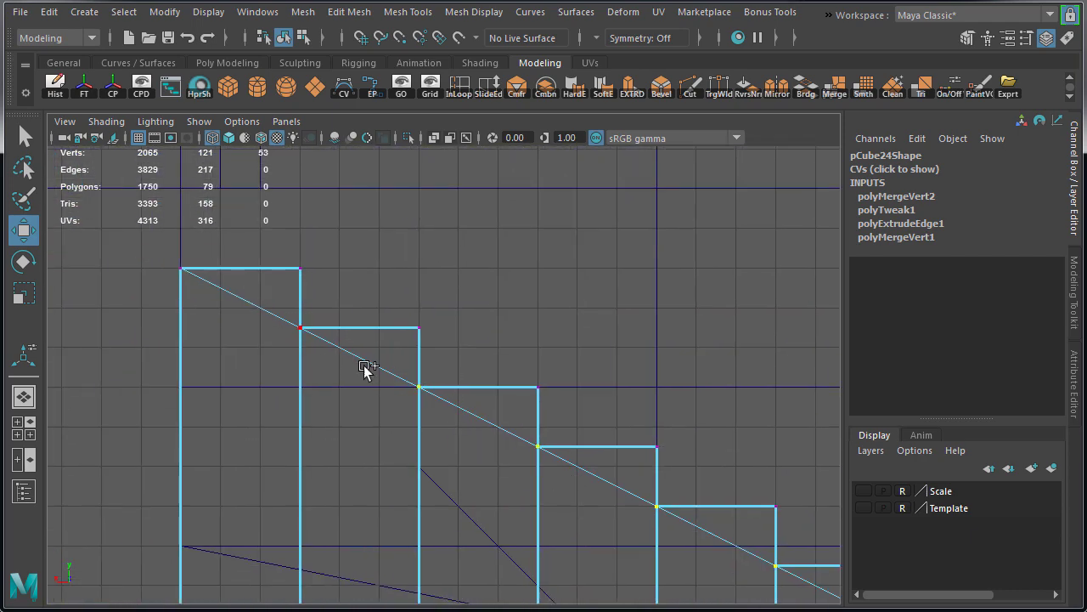
{"action": "key", "text": "space"}
{"action": "key", "text": "space"}
{"action": "left_click_drag", "start_coordinate": [529, 255], "coordinate": [643, 439], "text": "alt"}
{"action": "middle_click_drag", "start_coordinate": [643, 440], "coordinate": [484, 388], "text": "alt"}
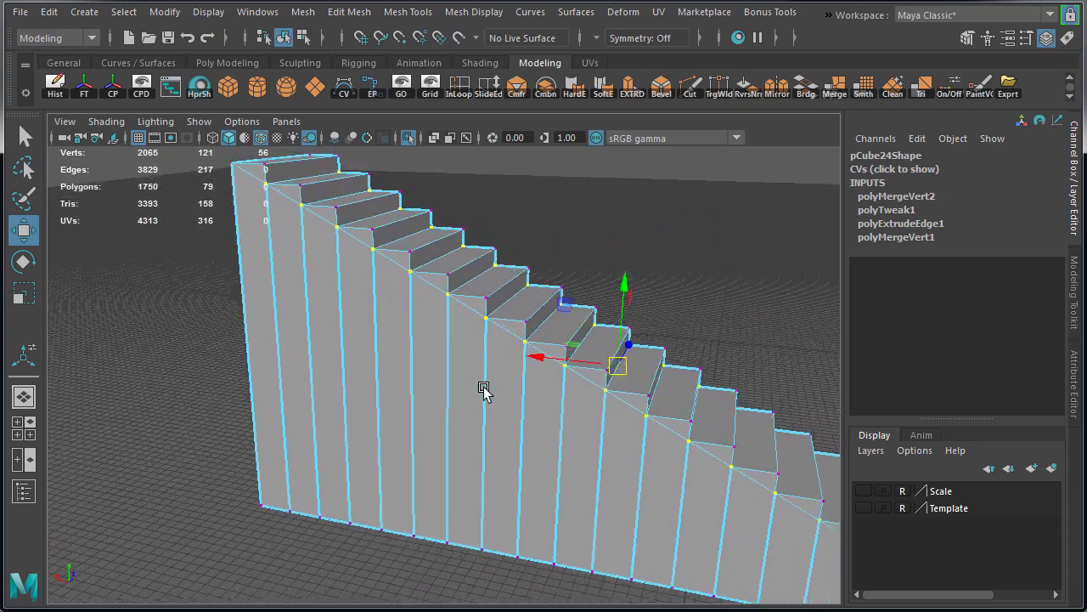
{"action": "left_click_drag", "start_coordinate": [484, 389], "coordinate": [389, 253], "text": "alt"}
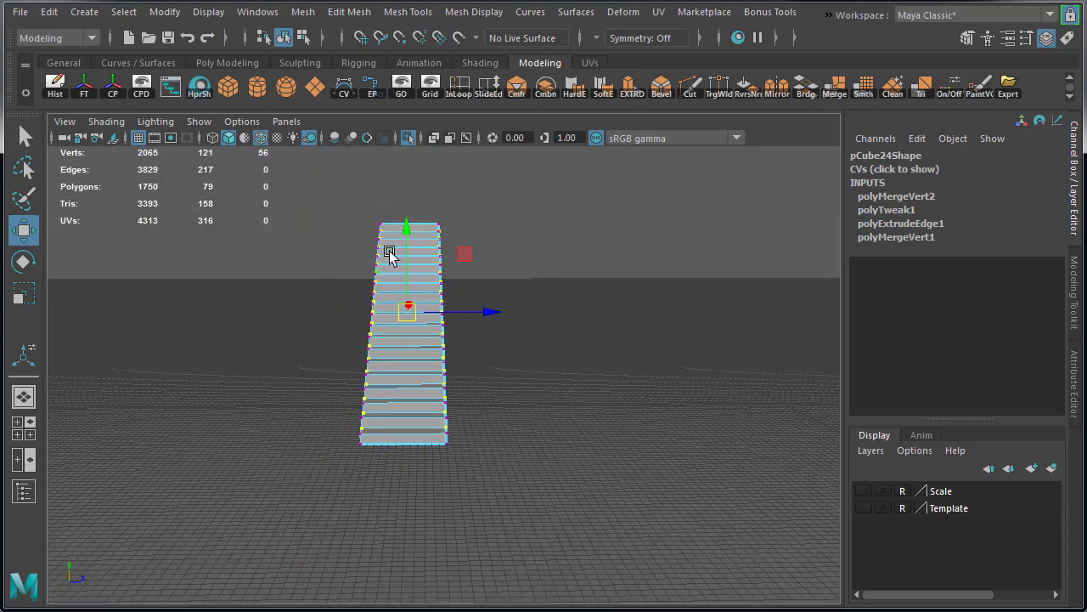
{"action": "left_click_drag", "start_coordinate": [660, 524], "coordinate": [660, 525]}
{"action": "left_click_drag", "start_coordinate": [660, 524], "coordinate": [510, 480], "text": "alt"}
{"action": "right_click", "coordinate": [618, 226], "text": "shift"}
{"action": "mouse_move", "coordinate": [592, 179]}
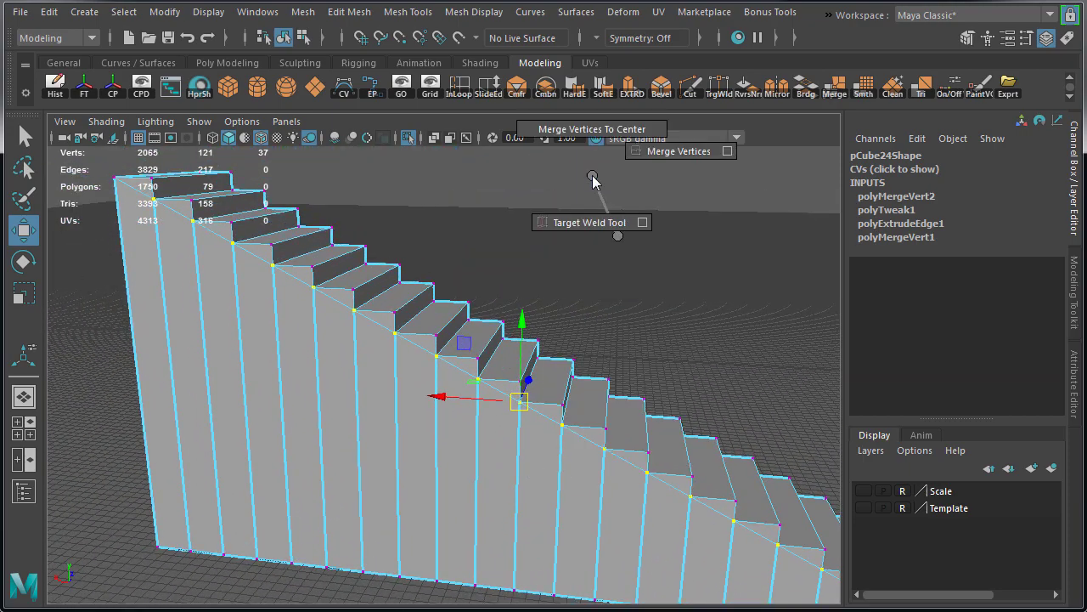
{"action": "left_click", "coordinate": [680, 151]}
{"action": "right_click_drag", "start_coordinate": [369, 324], "coordinate": [451, 309]}
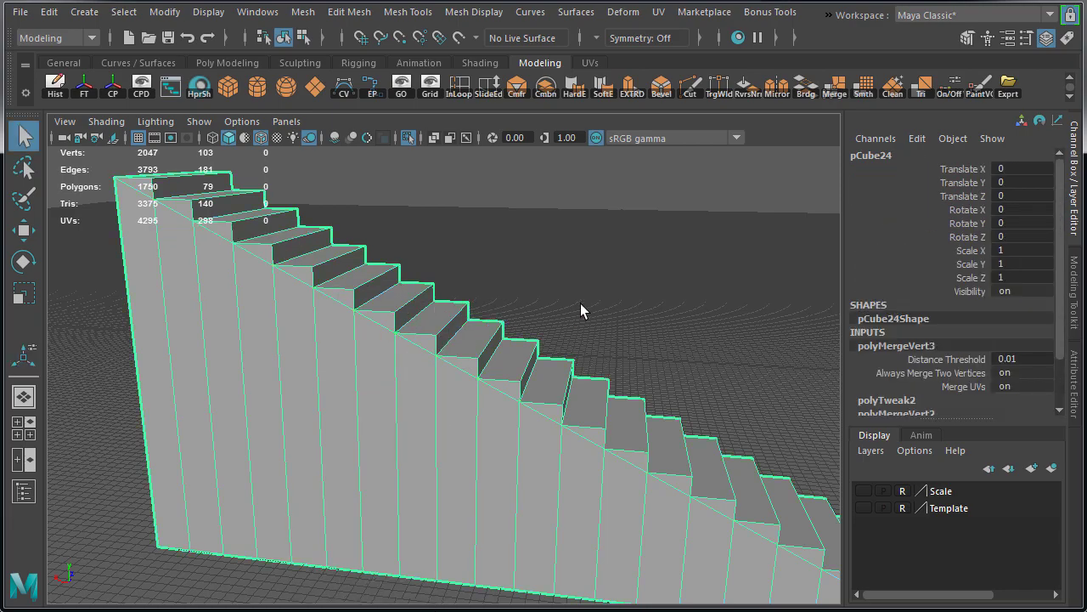
{"action": "left_click", "coordinate": [579, 303]}
Delete the construction history of the staircase object.
{"action": "left_click_drag", "start_coordinate": [708, 432], "coordinate": [600, 373], "text": "alt"}
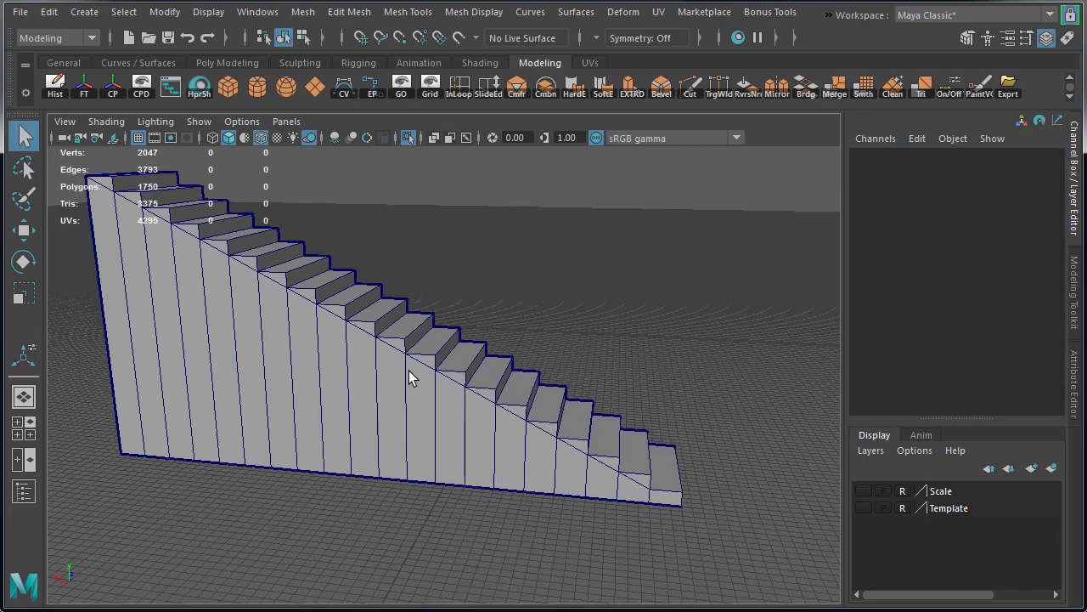
{"action": "left_click_drag", "start_coordinate": [409, 371], "coordinate": [410, 462], "text": "alt"}
{"action": "key", "text": "w"}
{"action": "left_click", "coordinate": [517, 456]}
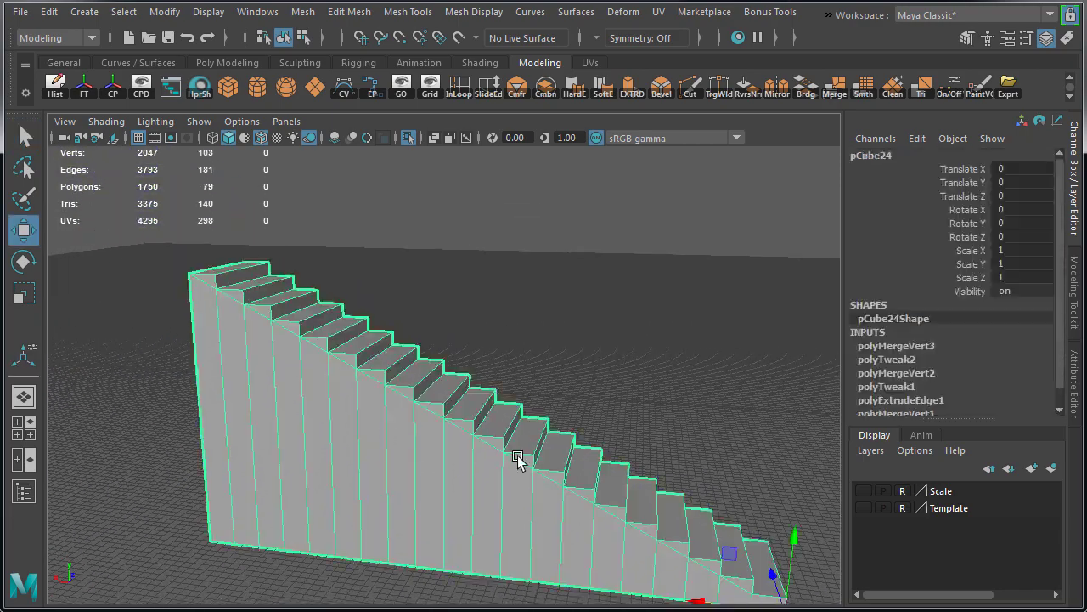
{"action": "key", "text": "f"}
{"action": "left_click", "coordinate": [55, 85]}
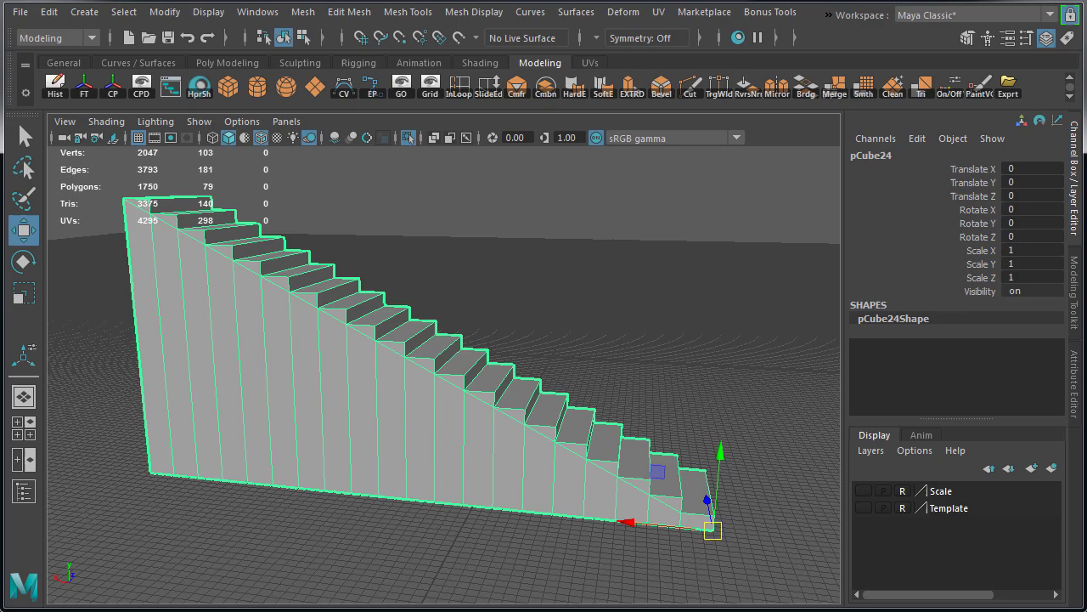
Show the whole building again and bevel the front top edge of every step on the staircase.
{"action": "right_click_drag", "start_coordinate": [367, 348], "coordinate": [369, 302]}
{"action": "scroll", "coordinate": [344, 342], "scroll_direction": "up", "scroll_amount": 5}
{"action": "left_click_drag", "start_coordinate": [344, 342], "coordinate": [268, 344], "text": "alt"}
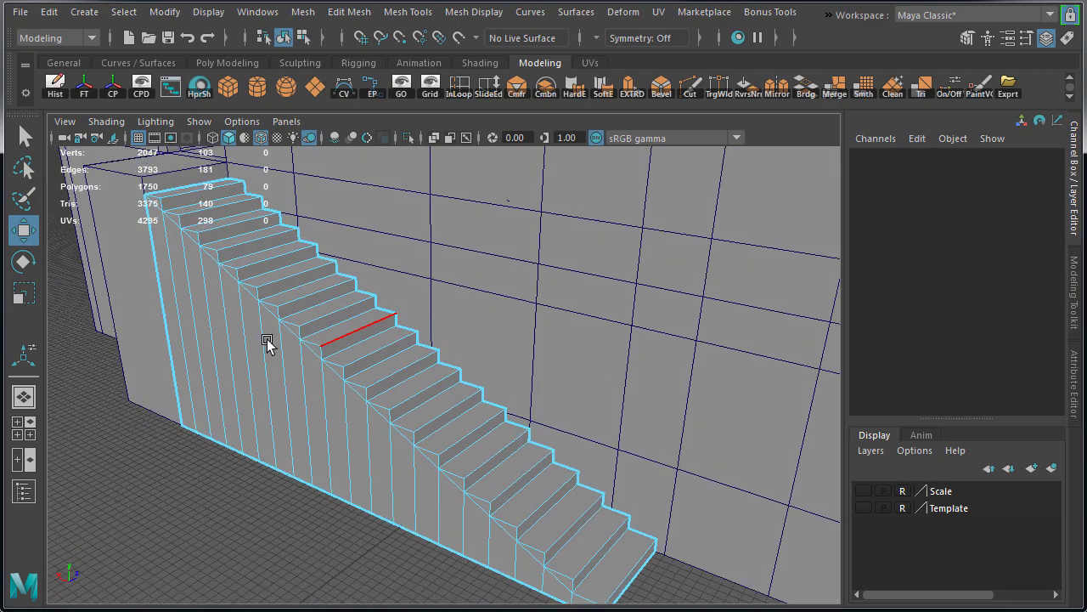
{"action": "middle_click_drag", "start_coordinate": [268, 344], "coordinate": [297, 461], "text": "alt"}
{"action": "right_click_drag", "start_coordinate": [297, 461], "coordinate": [485, 443], "text": "alt"}
{"action": "left_click", "coordinate": [340, 416]}
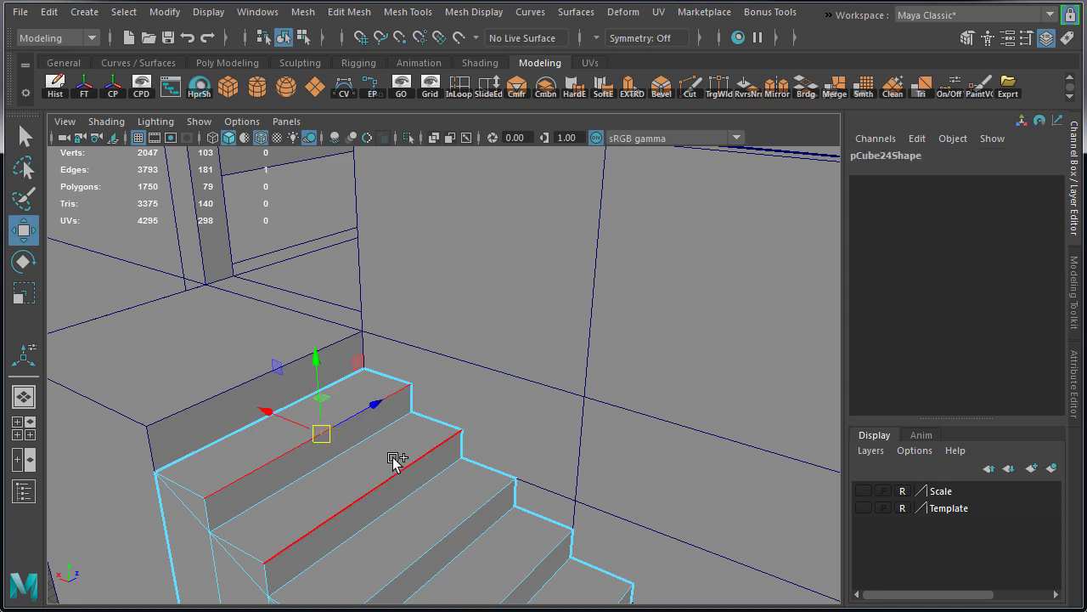
{"action": "left_click", "coordinate": [395, 465], "text": "shift"}
{"action": "middle_click_drag", "start_coordinate": [447, 497], "coordinate": [547, 400], "text": "alt"}
{"action": "left_click", "coordinate": [463, 398], "text": "shift"}
{"action": "left_click", "coordinate": [530, 448], "text": "shift"}
{"action": "left_click", "coordinate": [602, 499], "text": "shift"}
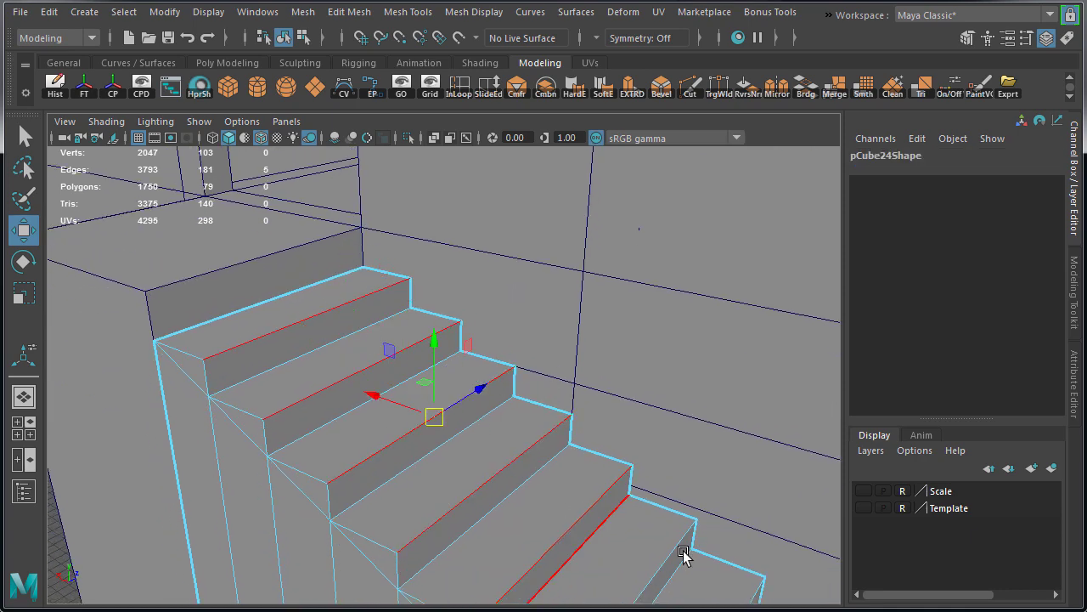
{"action": "left_click", "coordinate": [682, 552], "text": "shift"}
{"action": "middle_click_drag", "start_coordinate": [682, 556], "coordinate": [569, 314], "text": "alt"}
{"action": "left_click", "coordinate": [588, 393], "text": "shift"}
{"action": "left_click", "coordinate": [669, 453], "text": "shift"}
{"action": "left_click", "coordinate": [750, 508], "text": "shift"}
{"action": "middle_click_drag", "start_coordinate": [750, 510], "coordinate": [586, 393], "text": "alt"}
{"action": "left_click", "coordinate": [643, 424], "text": "shift"}
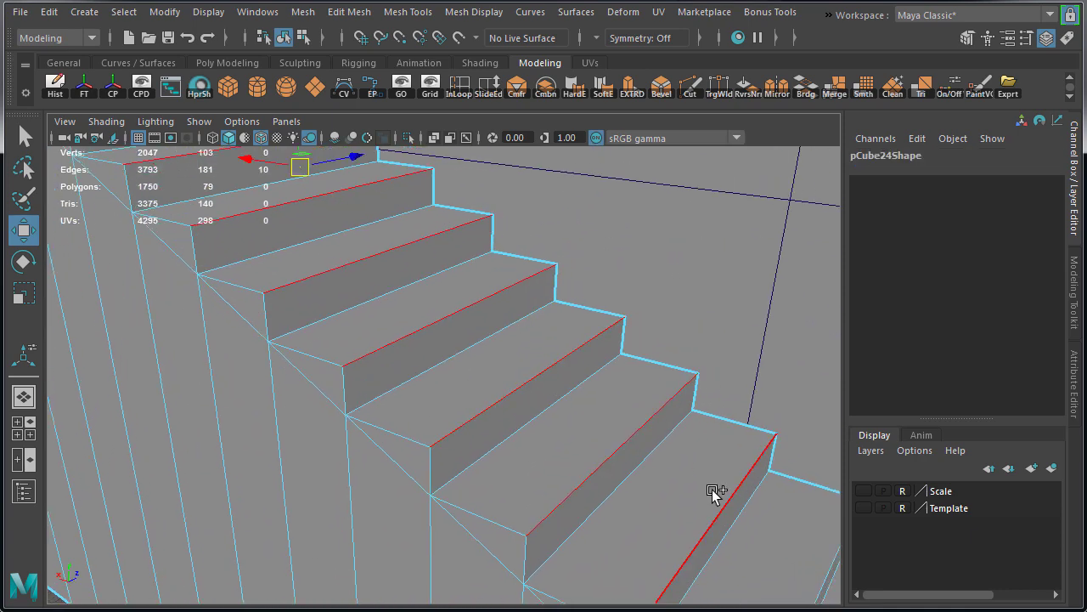
{"action": "left_click", "coordinate": [714, 495], "text": "shift"}
{"action": "middle_click_drag", "start_coordinate": [713, 494], "coordinate": [567, 279], "text": "alt"}
{"action": "left_click", "coordinate": [503, 271], "text": "shift"}
{"action": "left_click", "coordinate": [575, 366], "text": "shift"}
{"action": "left_click", "coordinate": [690, 441], "text": "shift"}
{"action": "middle_click_drag", "start_coordinate": [690, 441], "coordinate": [529, 289], "text": "alt"}
{"action": "left_click", "coordinate": [528, 294], "text": "shift"}
{"action": "left_click", "coordinate": [629, 387], "text": "shift"}
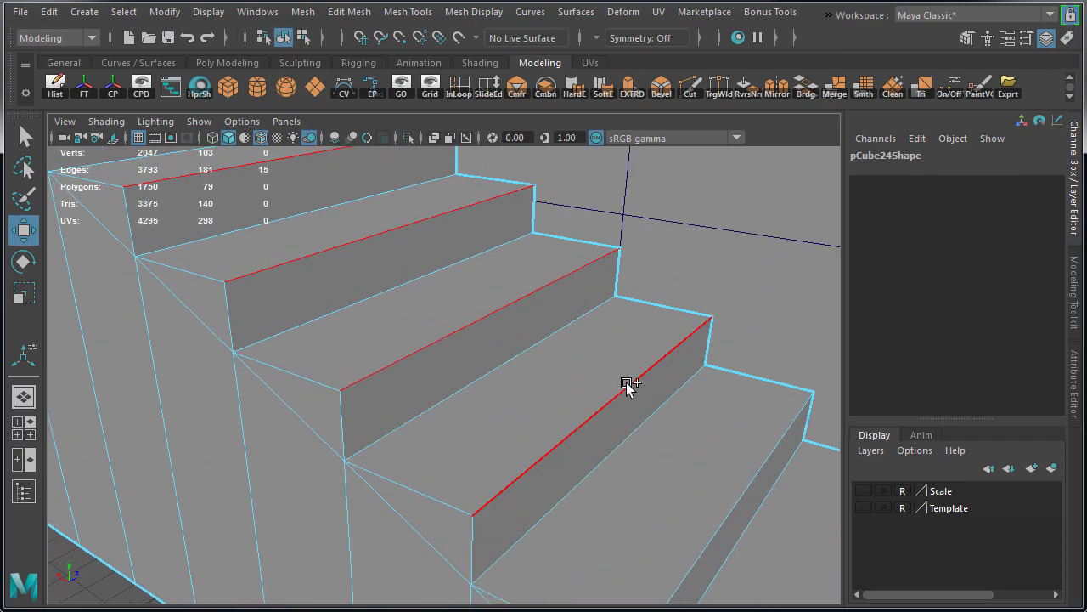
{"action": "middle_click_drag", "start_coordinate": [629, 388], "coordinate": [486, 267], "text": "alt"}
{"action": "left_click", "coordinate": [616, 371], "text": "shift"}
{"action": "left_click", "coordinate": [767, 486], "text": "shift"}
{"action": "middle_click_drag", "start_coordinate": [767, 487], "coordinate": [382, 204], "text": "alt"}
{"action": "left_click", "coordinate": [498, 294], "text": "shift"}
{"action": "left_click", "coordinate": [499, 294], "text": "shift"}
{"action": "right_click_drag", "start_coordinate": [499, 294], "coordinate": [456, 344], "text": "alt"}
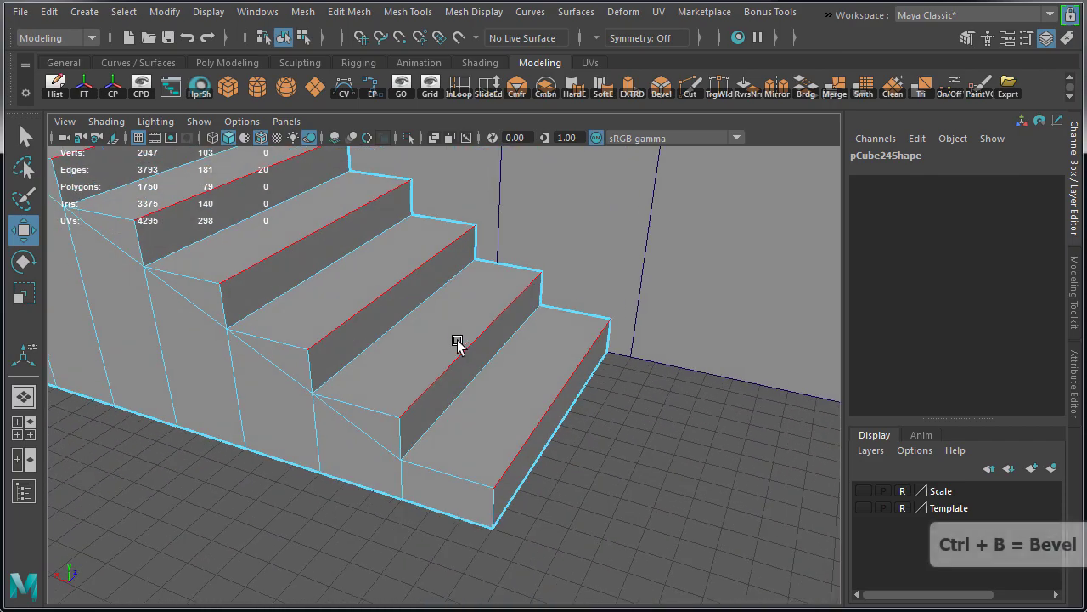
{"action": "middle_click_drag", "start_coordinate": [456, 343], "coordinate": [553, 479], "text": "alt"}
{"action": "left_click_drag", "start_coordinate": [553, 478], "coordinate": [374, 385], "text": "alt"}
{"action": "key", "text": "ctrl+b"}
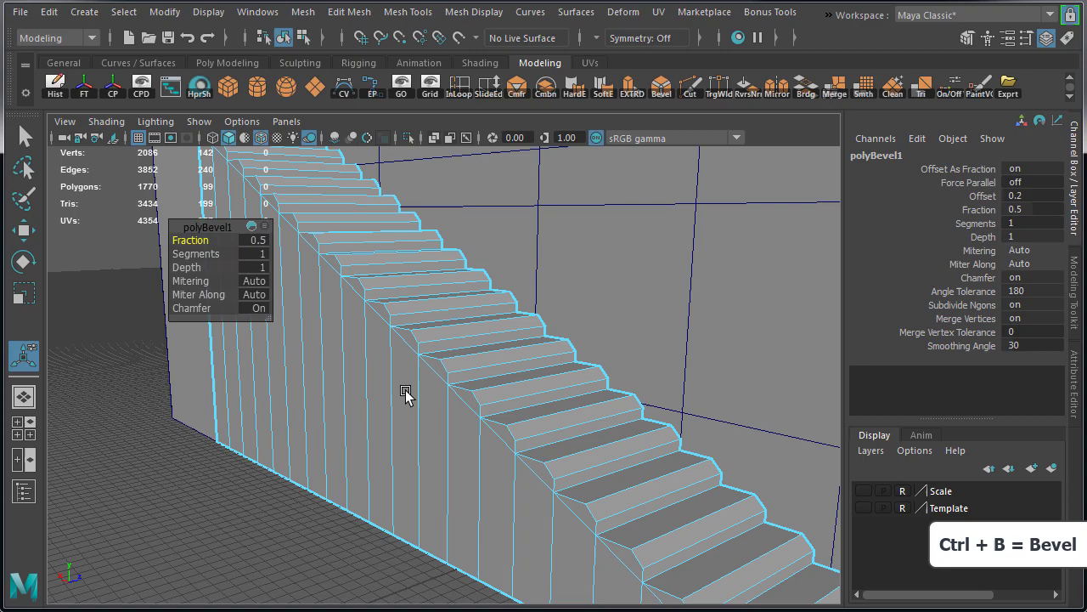
Try a bevel fraction of 0.1 on the step edges.
{"action": "left_click_drag", "start_coordinate": [262, 374], "coordinate": [313, 400], "text": "alt"}
{"action": "middle_click_drag", "start_coordinate": [313, 400], "coordinate": [326, 450], "text": "alt"}
{"action": "right_click_drag", "start_coordinate": [325, 450], "coordinate": [553, 486], "text": "alt"}
{"action": "middle_click_drag", "start_coordinate": [553, 485], "coordinate": [440, 459], "text": "alt"}
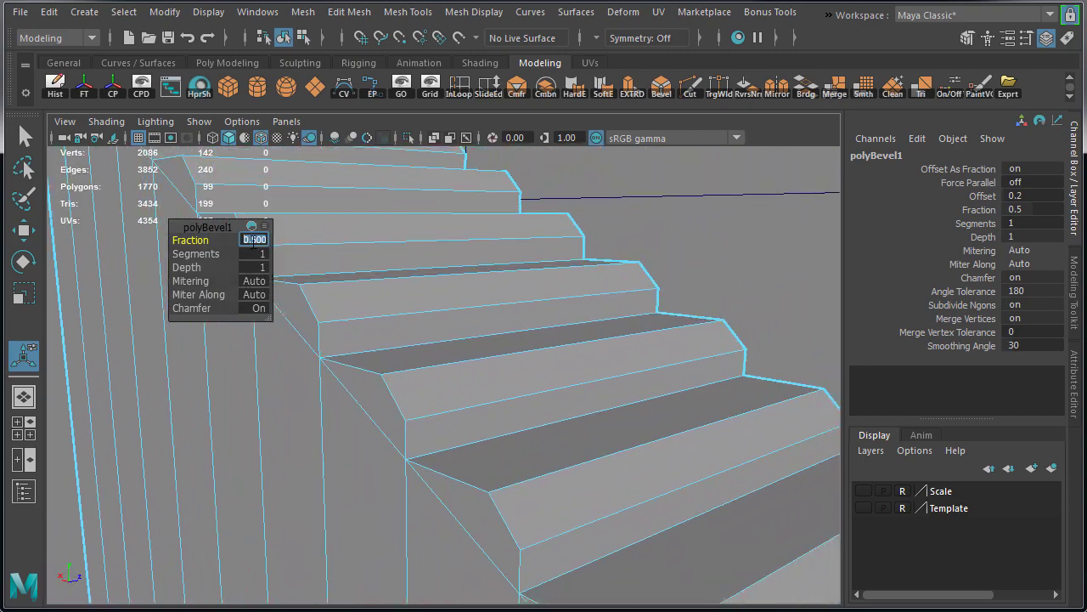
{"action": "type", "text": ".1"}
{"action": "key", "text": "Return"}
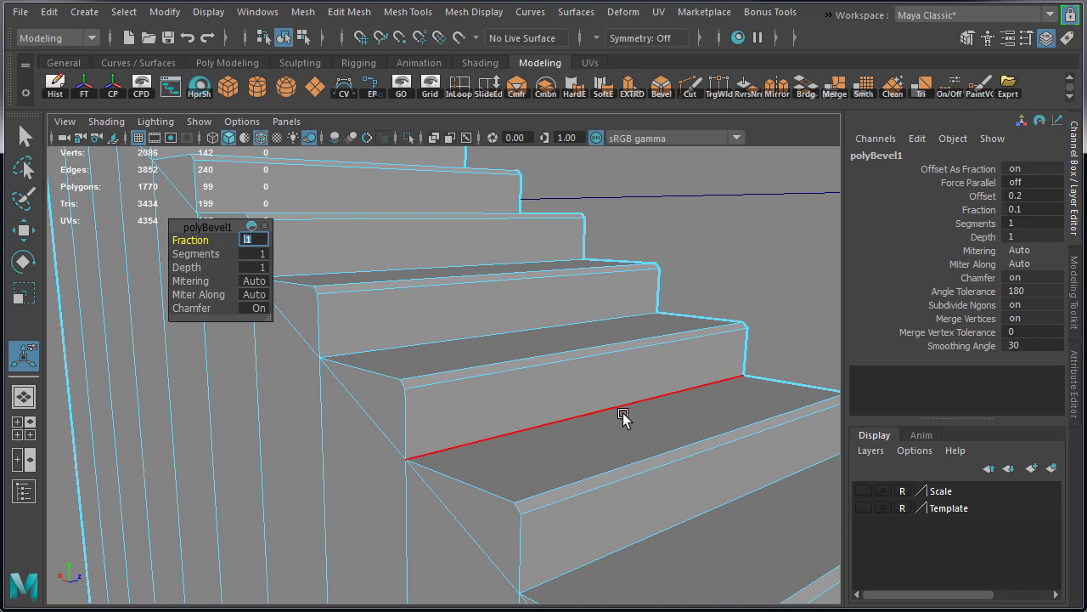
{"action": "mouse_move", "coordinate": [519, 450]}
{"action": "left_mouse_down", "text": "alt"}
{"action": "mouse_move", "coordinate": [546, 469]}
{"action": "mouse_move", "coordinate": [501, 446]}
{"action": "left_mouse_up", "text": "alt"}
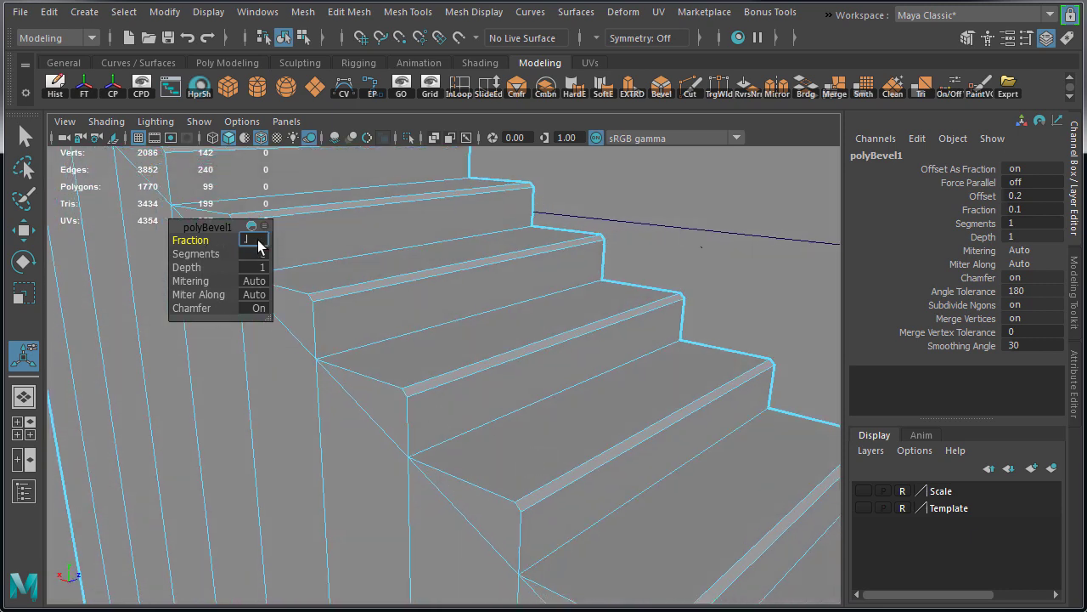
Set the bevel fraction of the step edges to 0.075 and return to object mode.
{"action": "type", "text": ".075"}
{"action": "key", "text": "Return"}
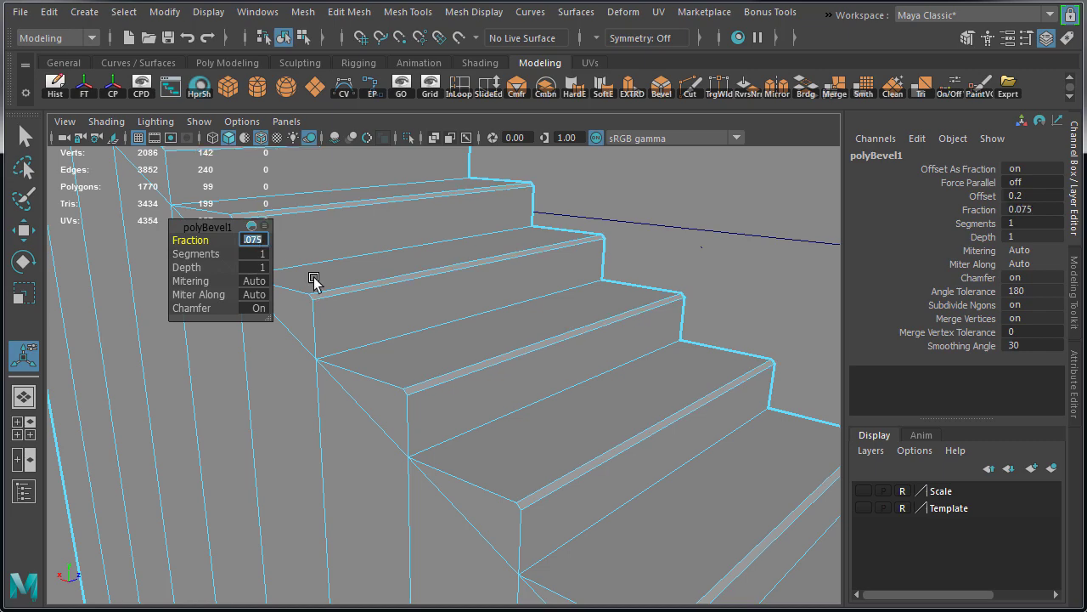
{"action": "left_click_drag", "start_coordinate": [493, 417], "coordinate": [492, 417], "text": "alt"}
{"action": "right_click_drag", "start_coordinate": [473, 365], "coordinate": [162, 395]}
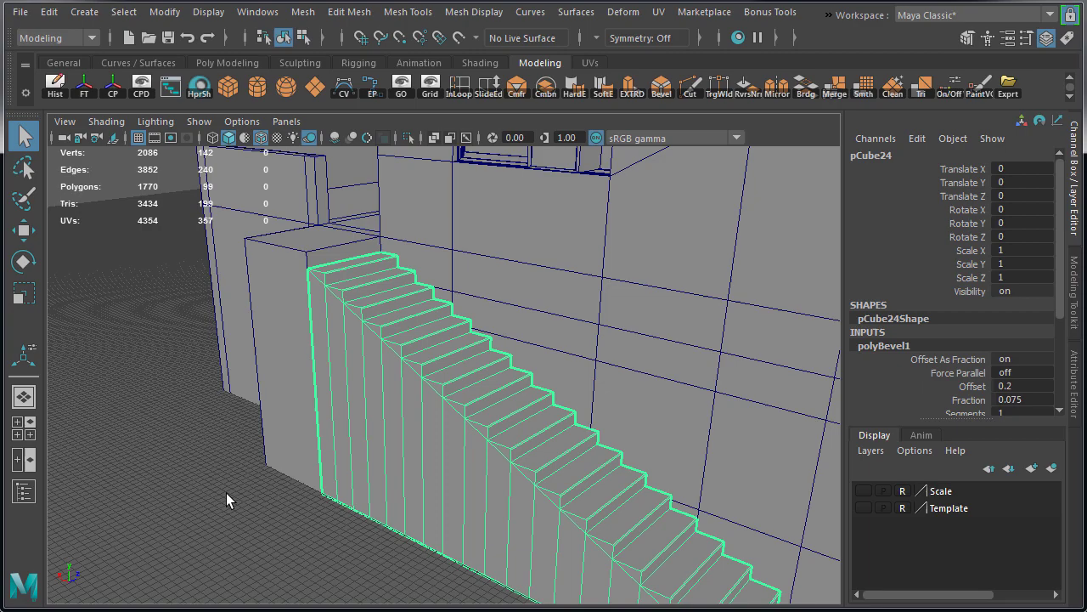
Turn off the wireframe overlay on the shaded model and examine the bevelled front edges of the steps up close.
{"action": "left_click_drag", "start_coordinate": [226, 493], "coordinate": [257, 496], "text": "alt"}
{"action": "left_click", "coordinate": [264, 513]}
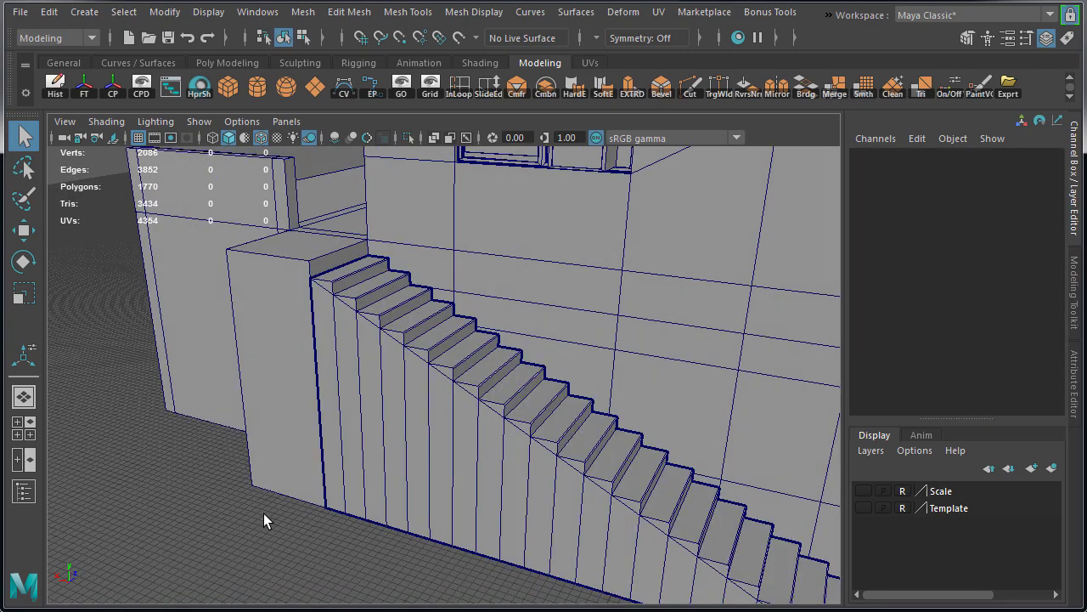
{"action": "middle_click_drag", "start_coordinate": [457, 494], "coordinate": [315, 425], "text": "alt"}
{"action": "left_click_drag", "start_coordinate": [315, 425], "coordinate": [339, 421], "text": "alt"}
{"action": "left_click", "coordinate": [261, 138]}
{"action": "mouse_move", "coordinate": [255, 166]}
{"action": "right_mouse_down", "text": "alt"}
{"action": "mouse_move", "coordinate": [323, 364]}
{"action": "mouse_move", "coordinate": [245, 372]}
{"action": "mouse_move", "coordinate": [347, 407]}
{"action": "right_mouse_up", "text": "alt"}
{"action": "mouse_move", "coordinate": [346, 408]}
{"action": "left_mouse_down", "text": "alt"}
{"action": "mouse_move", "coordinate": [299, 396]}
{"action": "mouse_move", "coordinate": [350, 409]}
{"action": "left_mouse_up", "text": "alt"}
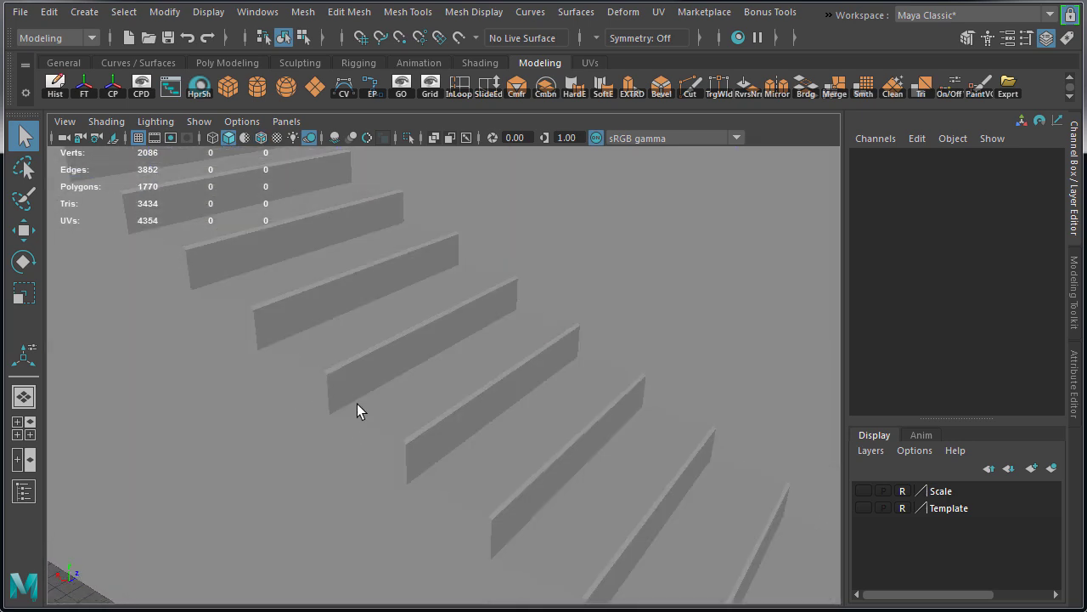
{"action": "left_click", "coordinate": [357, 404]}
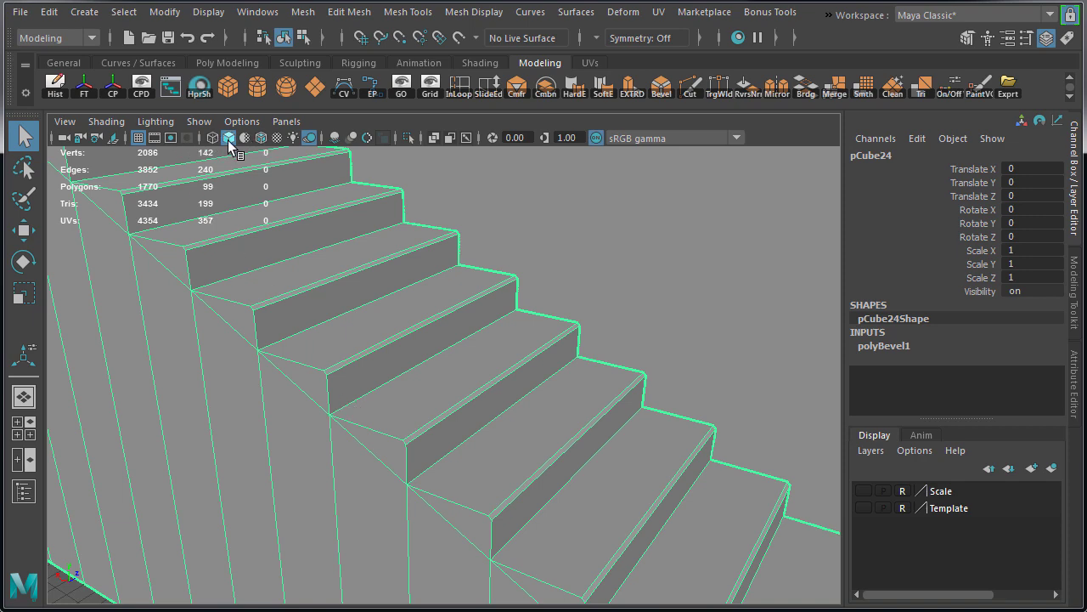
Deselect the staircase and examine it together with the whole building from several angles with the wireframe overlay shown.
{"action": "right_click_drag", "start_coordinate": [463, 289], "coordinate": [91, 331], "text": "alt"}
{"action": "left_click", "coordinate": [235, 479]}
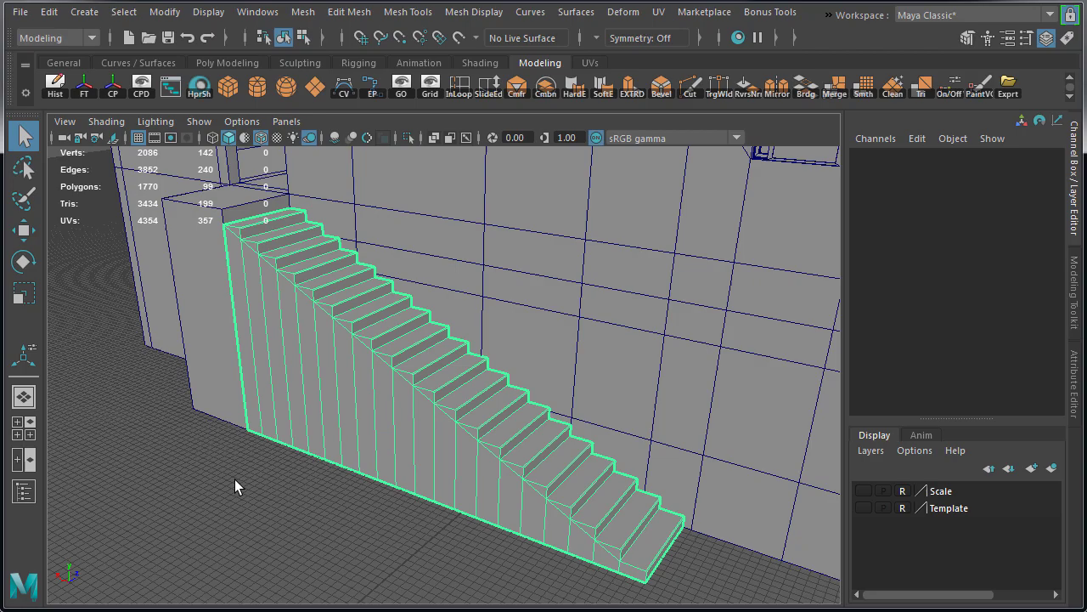
{"action": "left_click_drag", "start_coordinate": [234, 479], "coordinate": [516, 464], "text": "alt"}
{"action": "right_click_drag", "start_coordinate": [516, 464], "coordinate": [279, 439], "text": "alt"}
{"action": "left_click_drag", "start_coordinate": [280, 439], "coordinate": [363, 386], "text": "alt"}
{"action": "middle_click_drag", "start_coordinate": [289, 396], "coordinate": [255, 457], "text": "alt"}
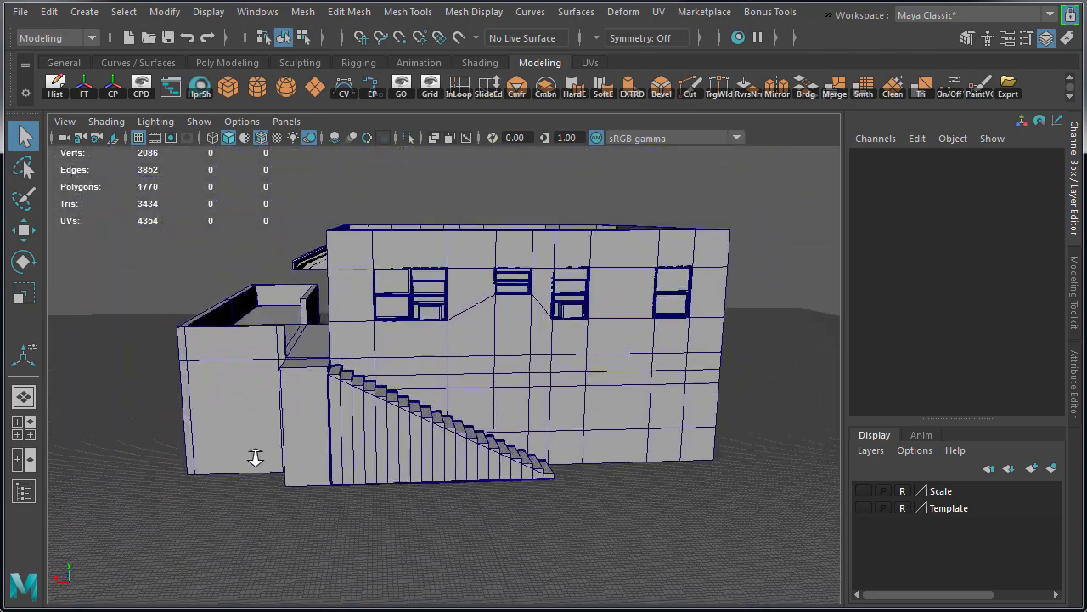
{"action": "right_click_drag", "start_coordinate": [255, 457], "coordinate": [283, 456], "text": "alt"}
{"action": "left_click_drag", "start_coordinate": [284, 456], "coordinate": [230, 482], "text": "alt"}
{"action": "right_click_drag", "start_coordinate": [229, 481], "coordinate": [301, 491], "text": "alt"}
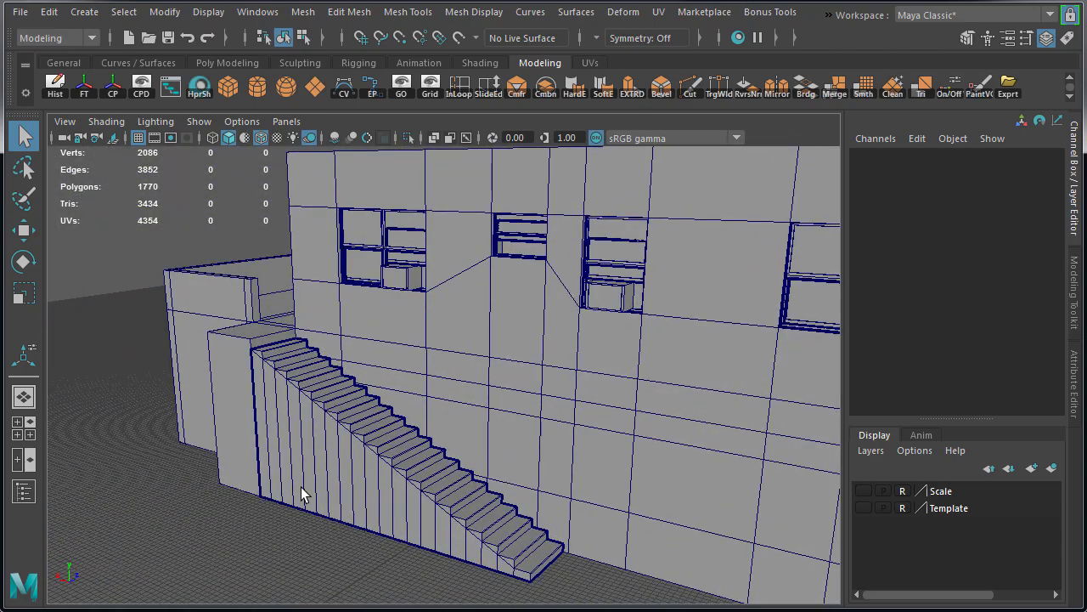